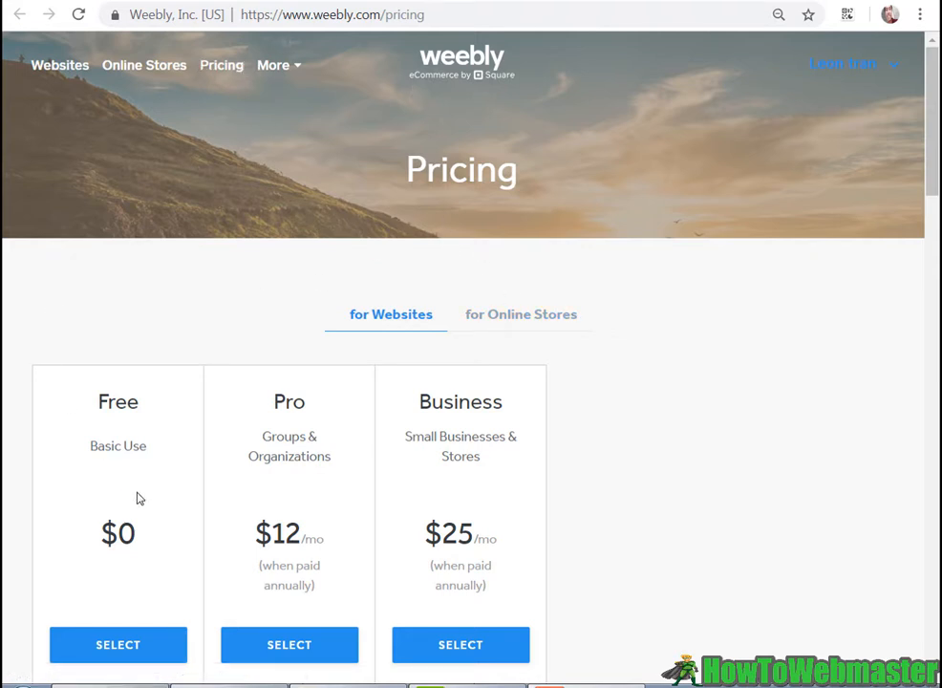
- Compare the Site Features, eCommerce and Marketing tables of the Free, Starter, Pro and Business website plans
{"action": "left_click_drag", "start_coordinate": [938, 171], "coordinate": [936, 292]}
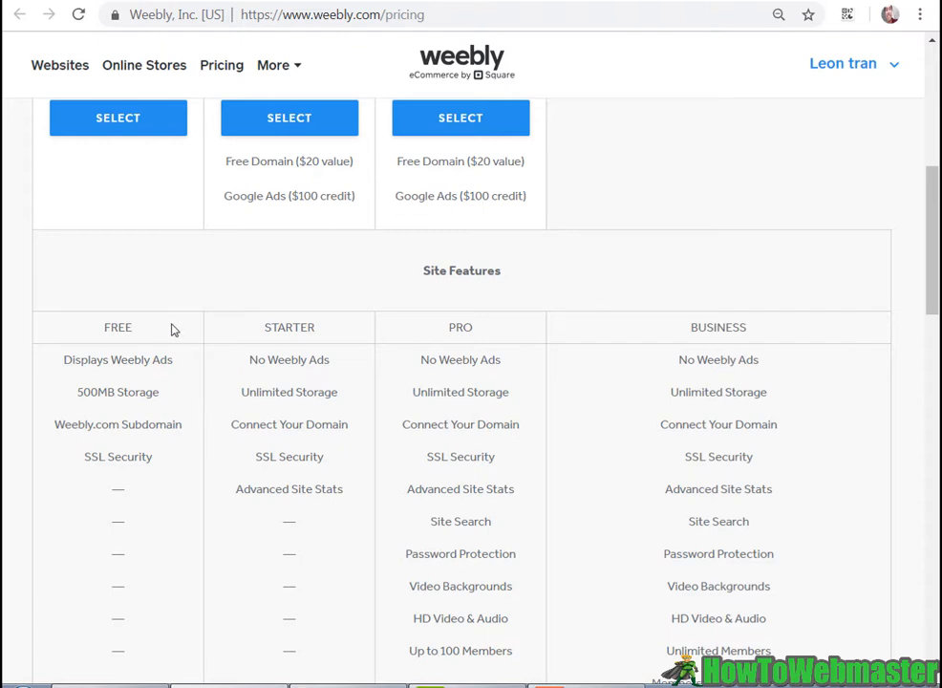
{"action": "scroll", "coordinate": [173, 329], "scroll_direction": "down", "scroll_amount": 1}
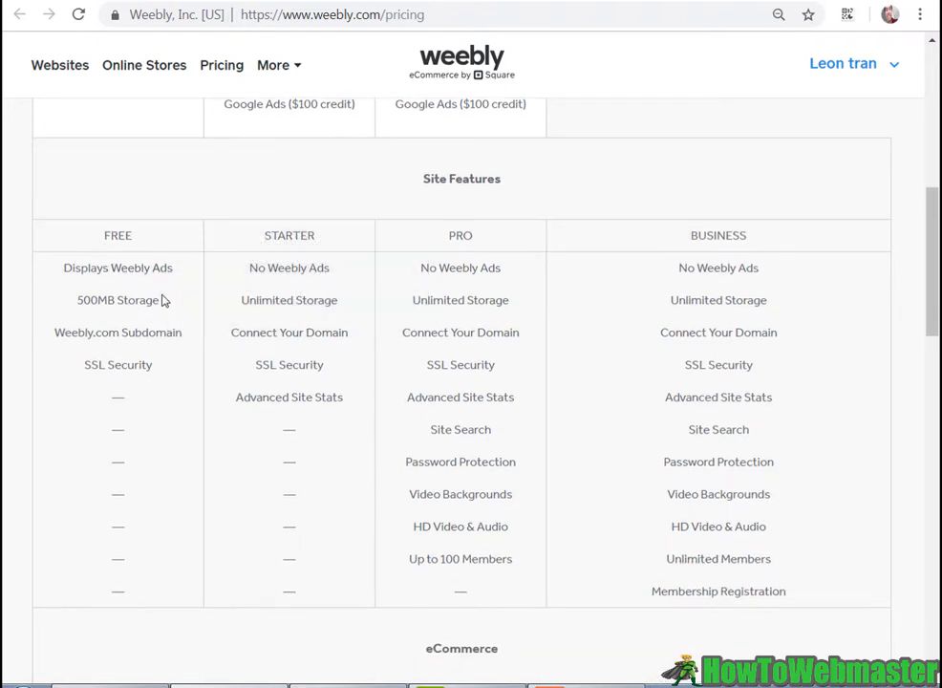
{"action": "scroll", "coordinate": [165, 296], "scroll_direction": "down", "scroll_amount": 2}
{"action": "scroll", "coordinate": [80, 203], "scroll_direction": "up", "scroll_amount": 1}
{"action": "mouse_move", "coordinate": [99, 214]}
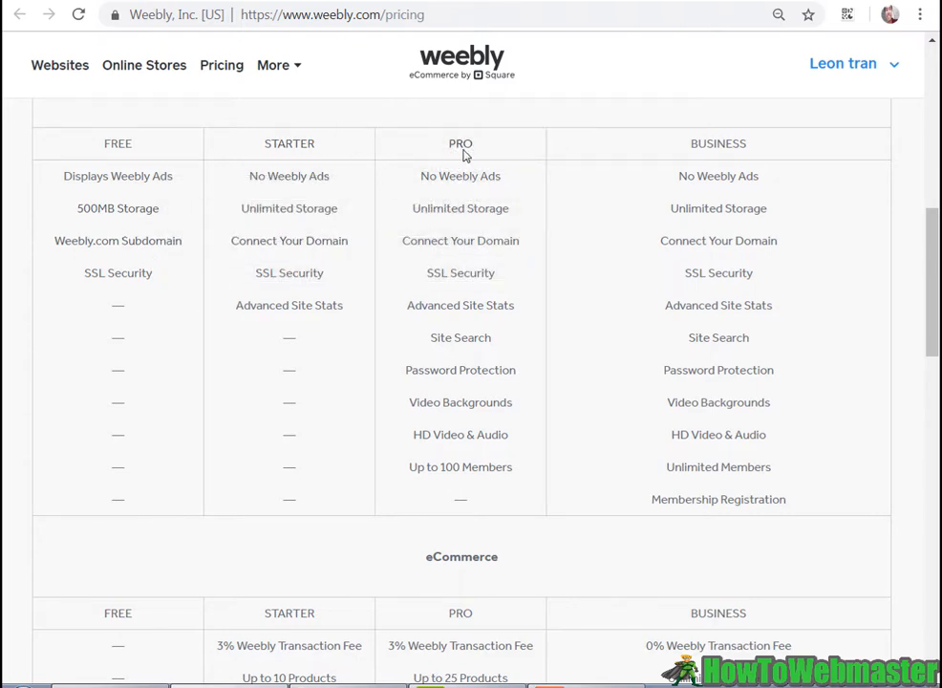
{"action": "scroll", "coordinate": [853, 257], "scroll_direction": "up", "scroll_amount": 2}
{"action": "scroll", "coordinate": [855, 258], "scroll_direction": "down", "scroll_amount": 9}
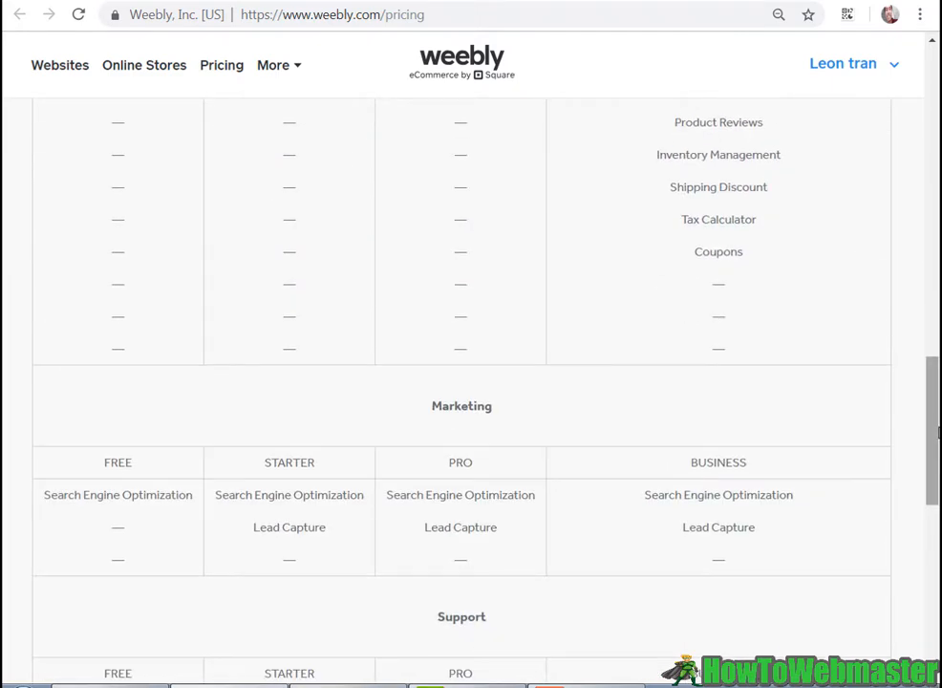
{"action": "left_click_drag", "start_coordinate": [931, 435], "coordinate": [904, 245]}
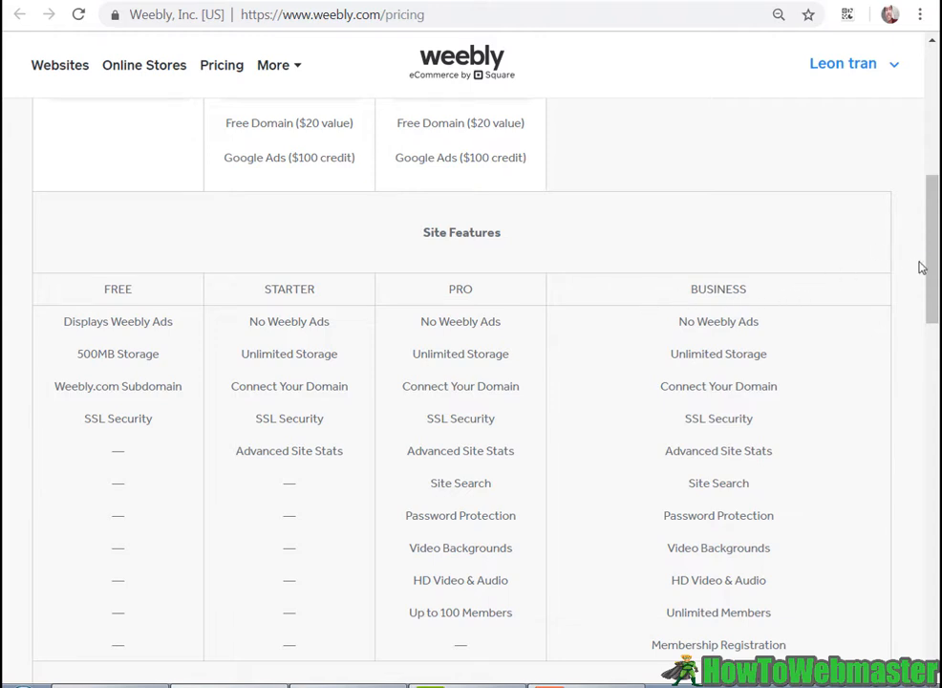
{"action": "left_click_drag", "start_coordinate": [931, 265], "coordinate": [926, 361]}
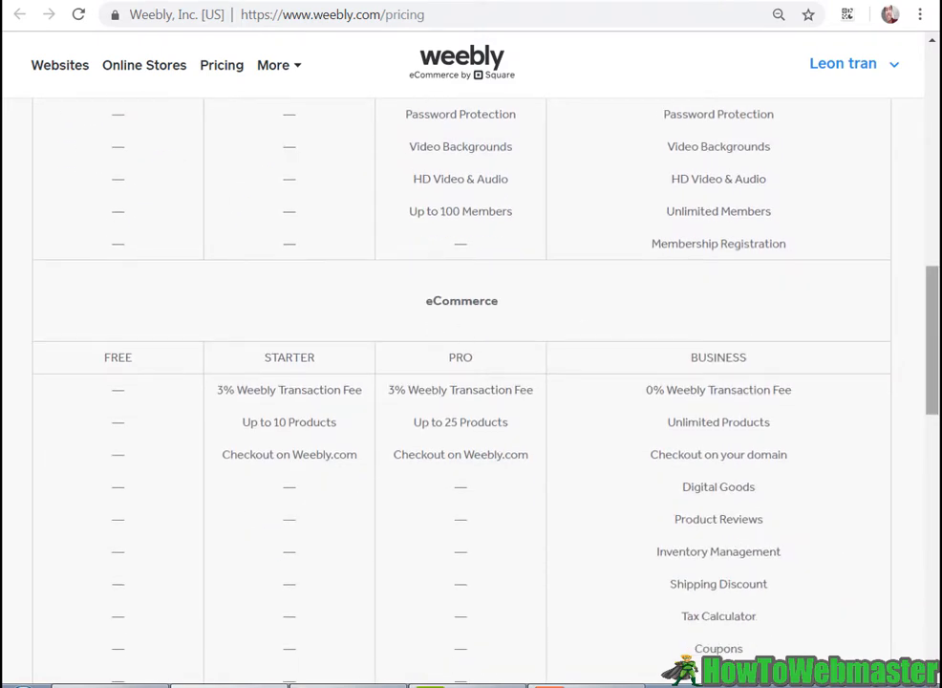
- Review the prices of the Free, Pro and Business plans and what the Free plan includes
{"action": "scroll", "coordinate": [722, 256], "scroll_direction": "up", "scroll_amount": 5}
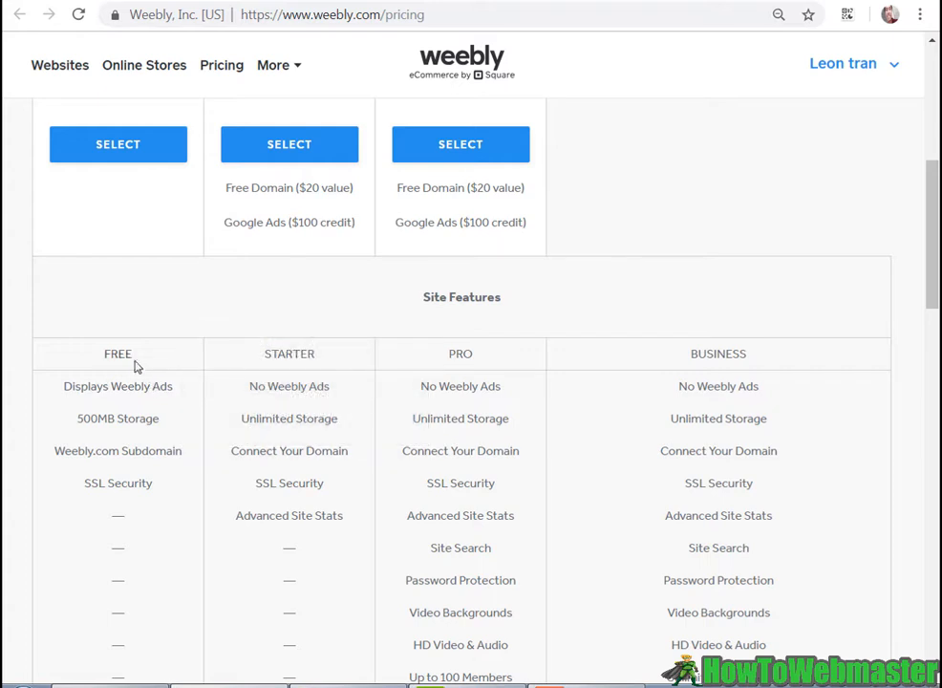
{"action": "mouse_move", "coordinate": [58, 459]}
{"action": "scroll", "coordinate": [379, 297], "scroll_direction": "up", "scroll_amount": 3}
{"action": "scroll", "coordinate": [363, 296], "scroll_direction": "down", "scroll_amount": 1}
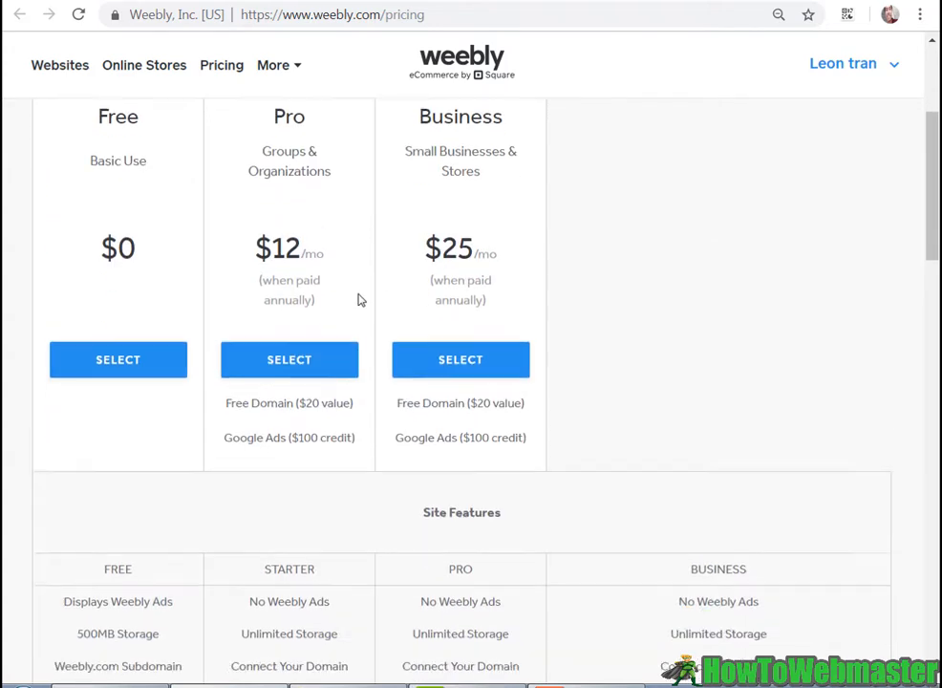
{"action": "scroll", "coordinate": [345, 490], "scroll_direction": "down", "scroll_amount": 1}
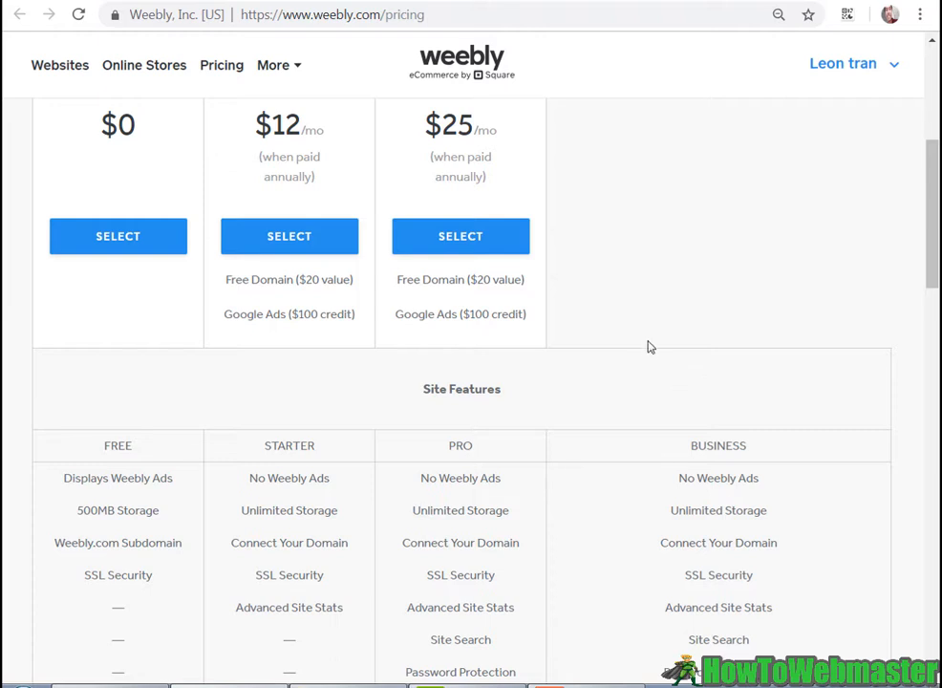
{"action": "scroll", "coordinate": [164, 189], "scroll_direction": "up", "scroll_amount": 2}
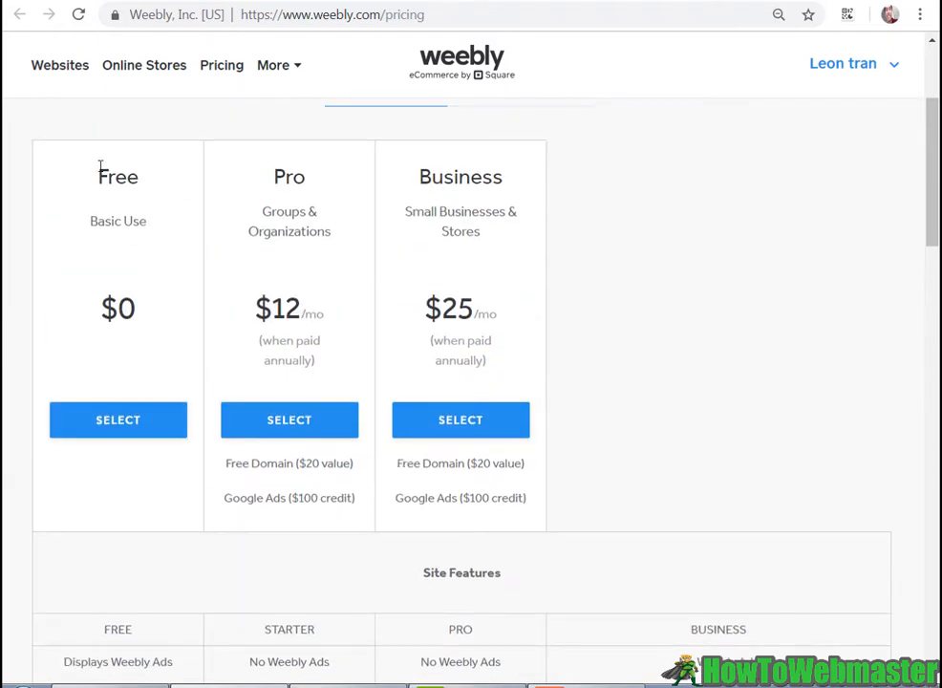
{"action": "scroll", "coordinate": [227, 315], "scroll_direction": "down", "scroll_amount": 1}
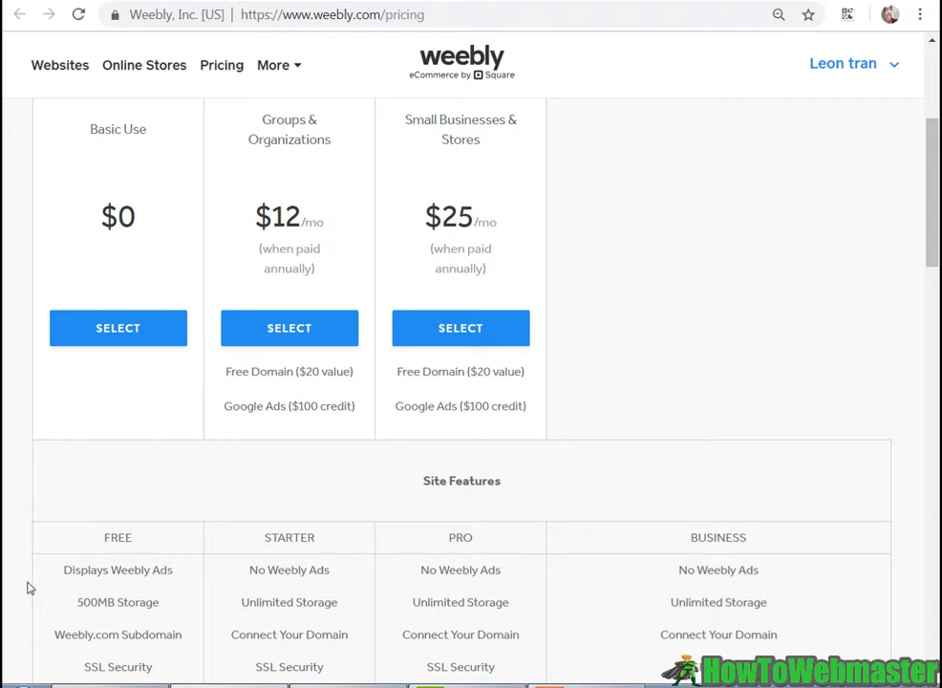
{"action": "mouse_move", "coordinate": [162, 582]}
{"action": "scroll", "coordinate": [642, 370], "scroll_direction": "up", "scroll_amount": 1}
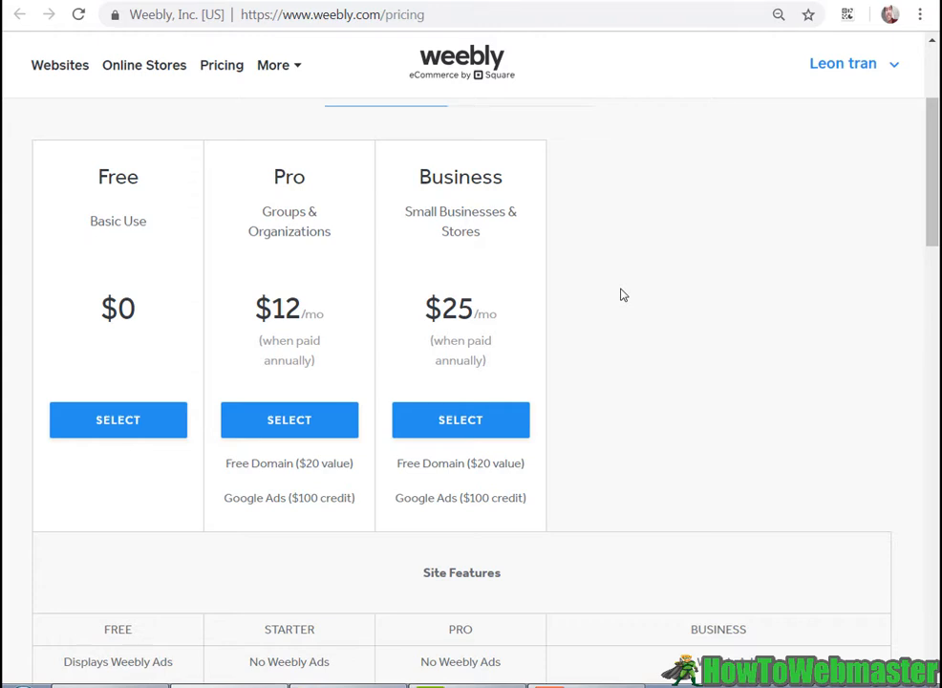
{"action": "scroll", "coordinate": [623, 295], "scroll_direction": "up", "scroll_amount": 2}
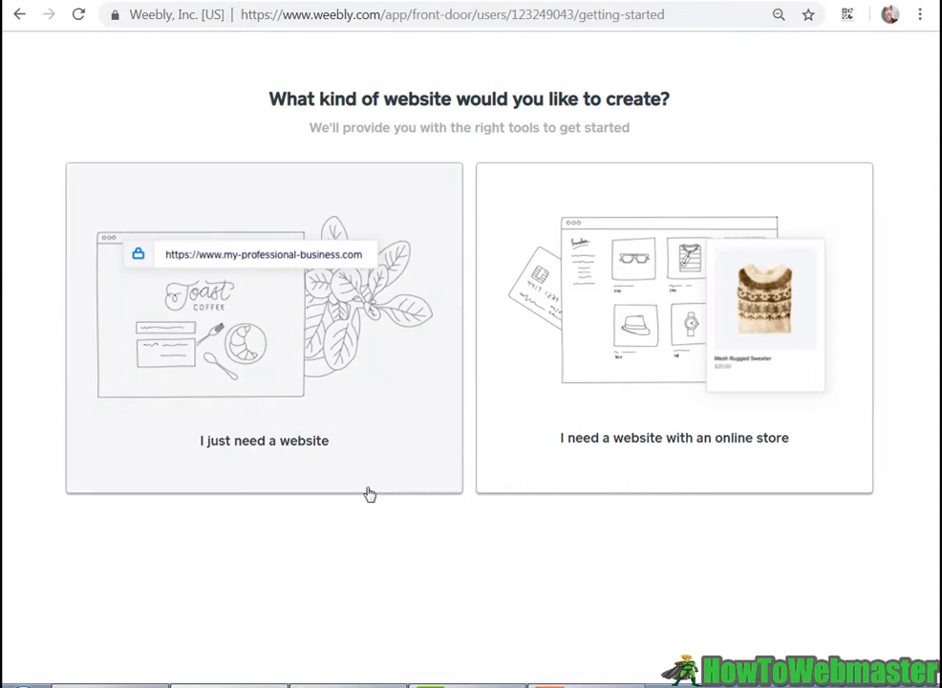
- Choose to create just a website without an online store, and browse the Business themes including the additional ones
{"action": "left_click", "coordinate": [241, 445]}
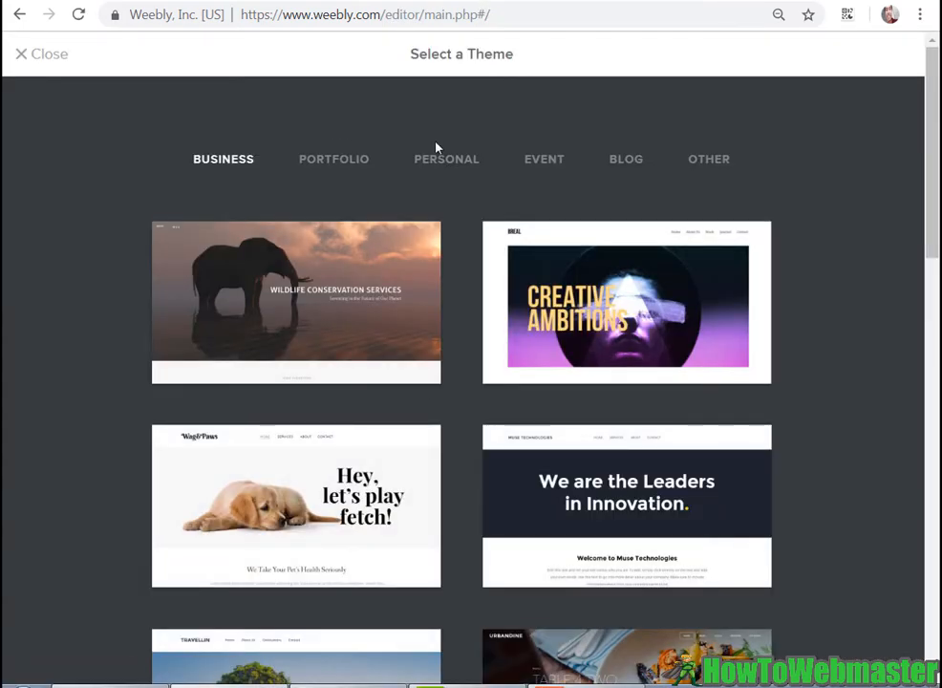
{"action": "scroll", "coordinate": [869, 315], "scroll_direction": "down", "scroll_amount": 10}
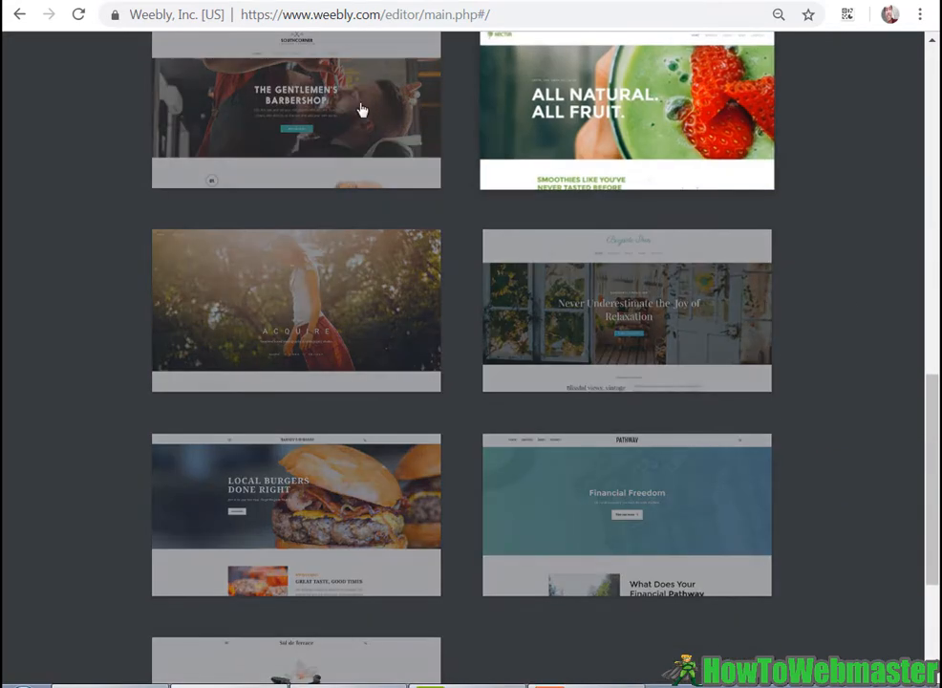
{"action": "scroll", "coordinate": [567, 268], "scroll_direction": "down", "scroll_amount": 3}
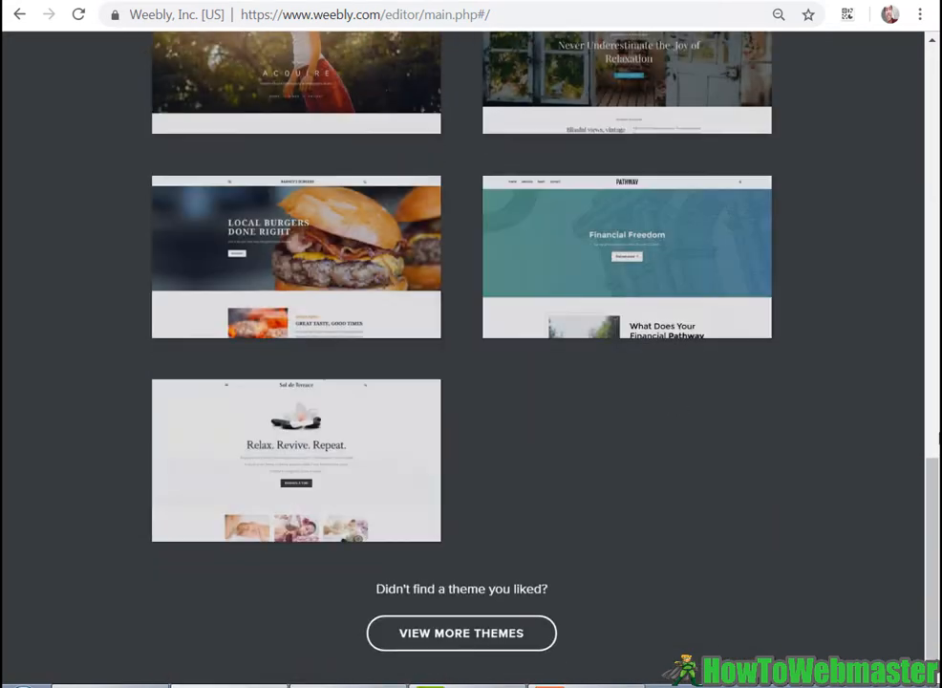
{"action": "scroll", "coordinate": [667, 406], "scroll_direction": "up", "scroll_amount": 8}
{"action": "left_click_drag", "start_coordinate": [938, 234], "coordinate": [937, 537]}
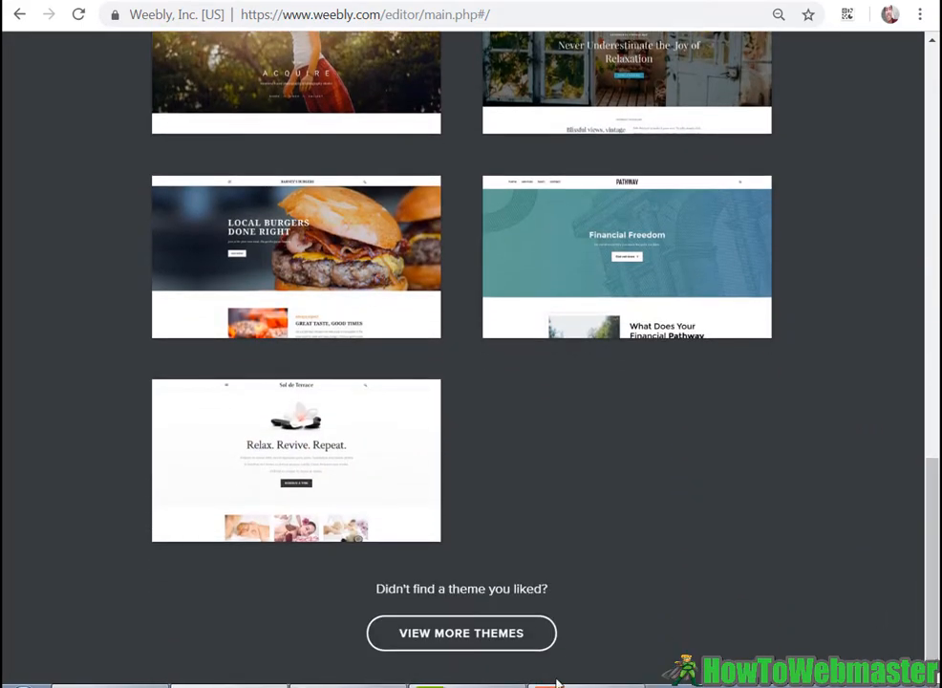
{"action": "left_click", "coordinate": [498, 630]}
{"action": "scroll", "coordinate": [499, 629], "scroll_direction": "down", "scroll_amount": 10}
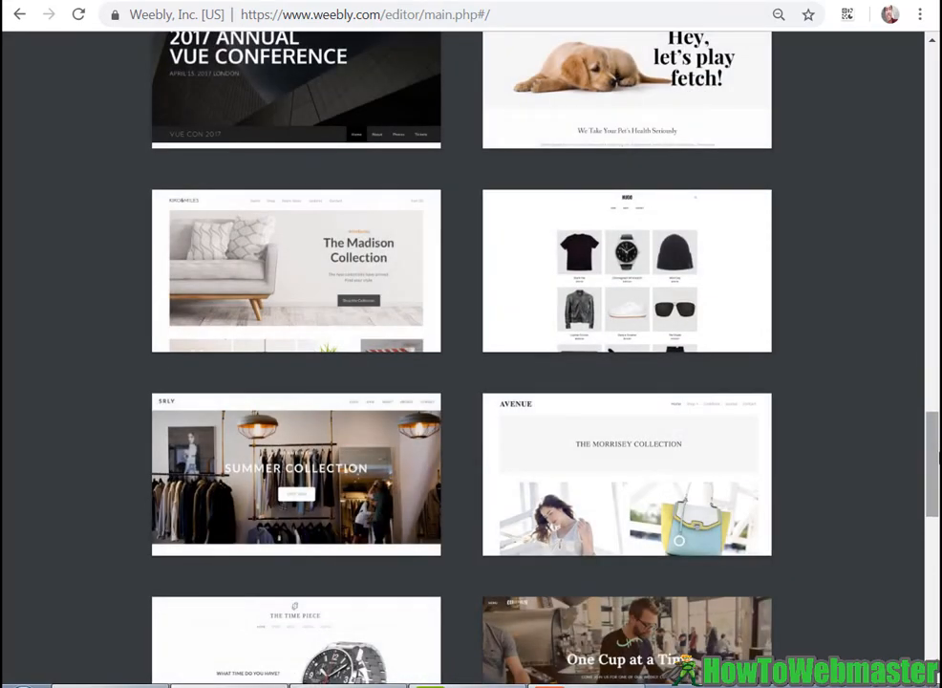
{"action": "left_click_drag", "start_coordinate": [935, 469], "coordinate": [937, 619]}
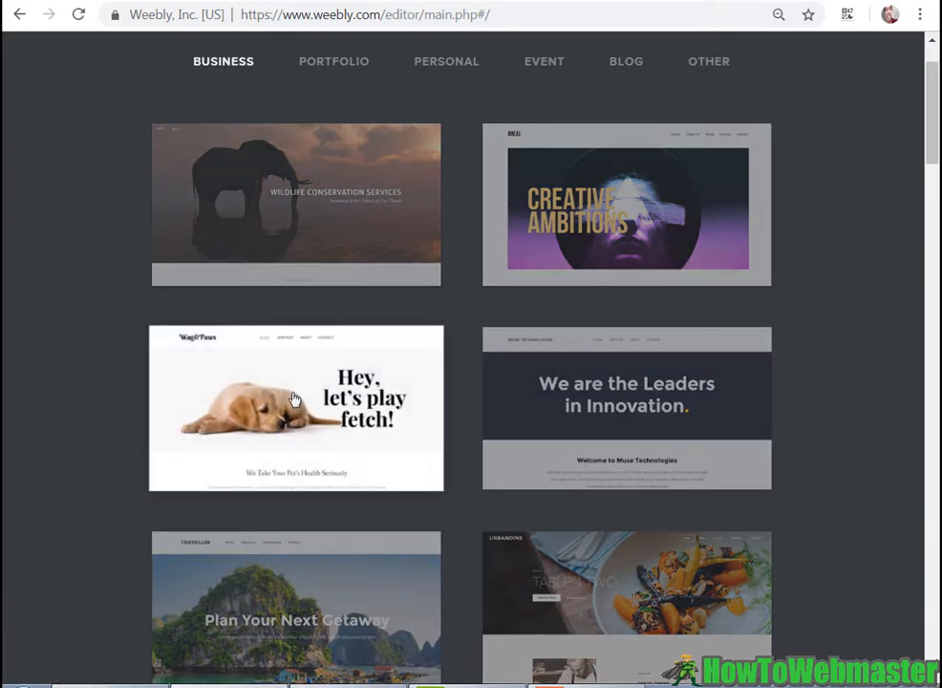
- Preview the Wag & Paws puppy theme through to its footer and start editing the site with it
{"action": "left_click", "coordinate": [295, 399]}
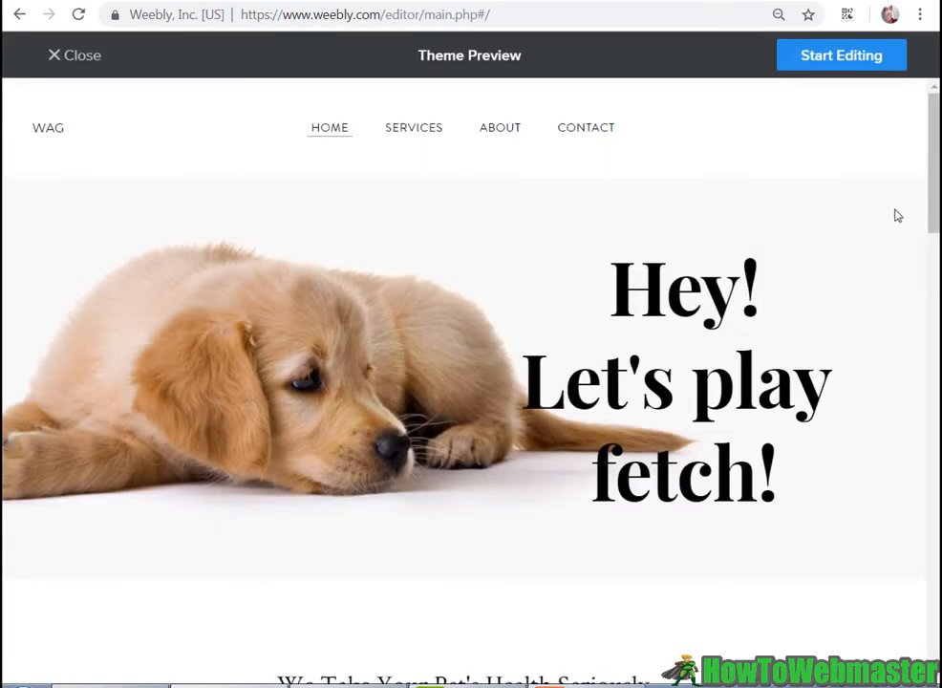
{"action": "scroll", "coordinate": [541, 216], "scroll_direction": "down", "scroll_amount": 3}
{"action": "scroll", "coordinate": [547, 273], "scroll_direction": "down", "scroll_amount": 6}
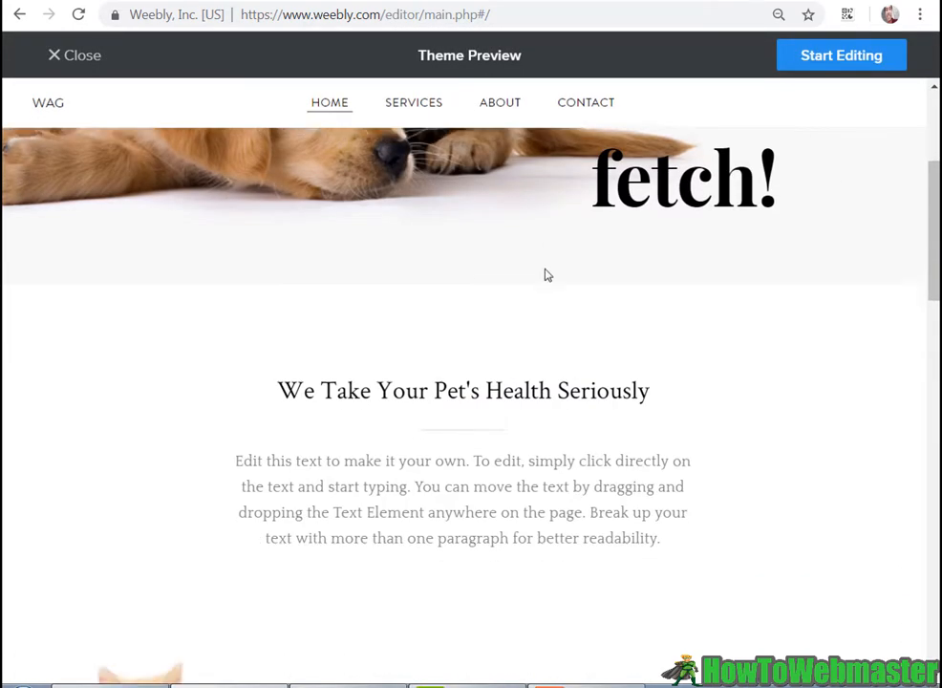
{"action": "scroll", "coordinate": [568, 287], "scroll_direction": "down", "scroll_amount": 8}
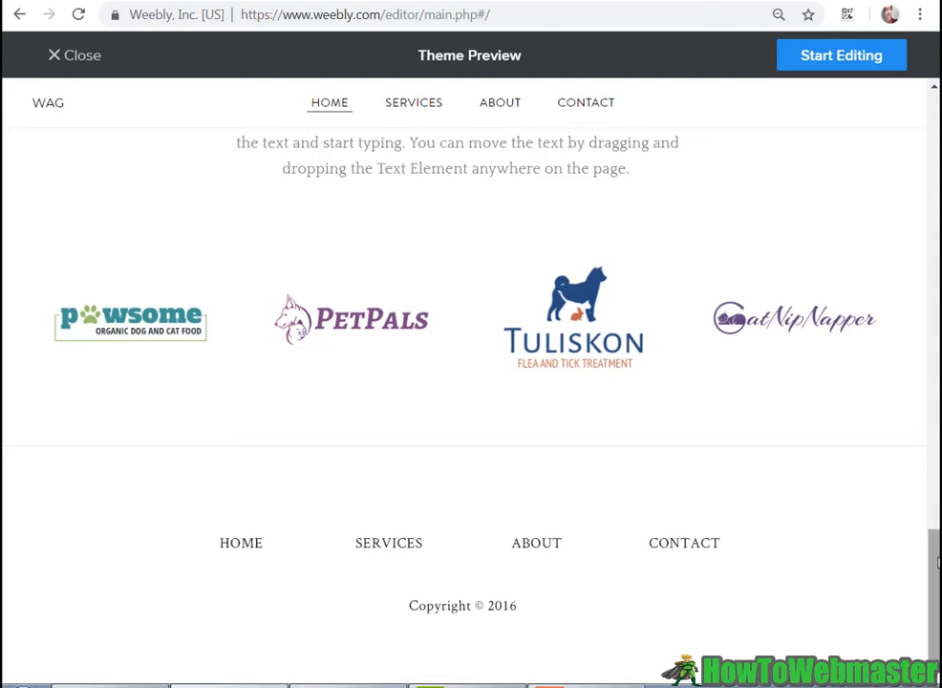
{"action": "scroll", "coordinate": [913, 407], "scroll_direction": "up", "scroll_amount": 3}
{"action": "scroll", "coordinate": [912, 407], "scroll_direction": "up", "scroll_amount": 14}
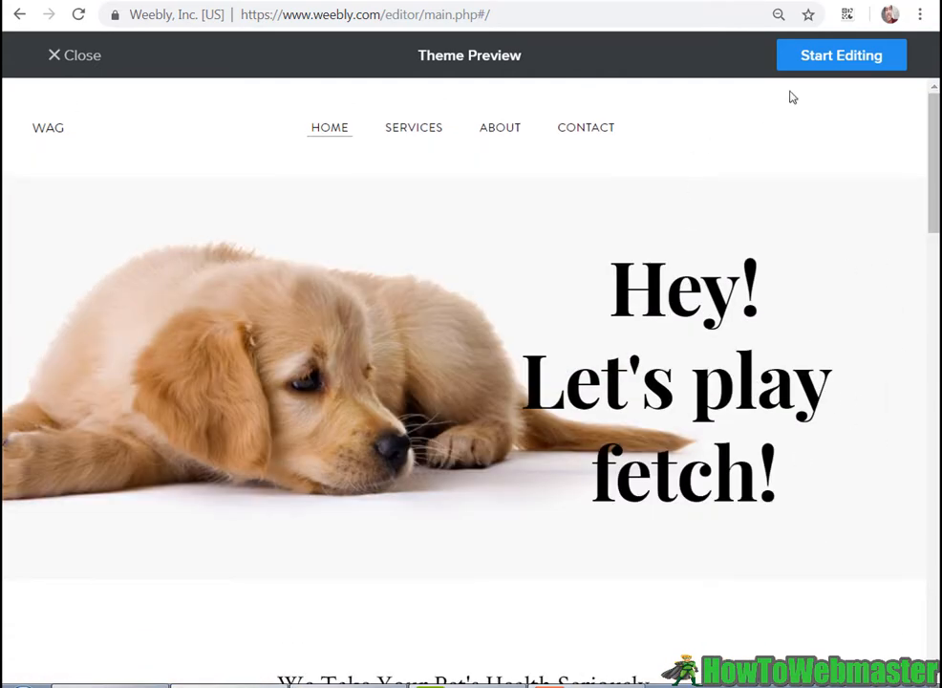
{"action": "left_click", "coordinate": [841, 57]}
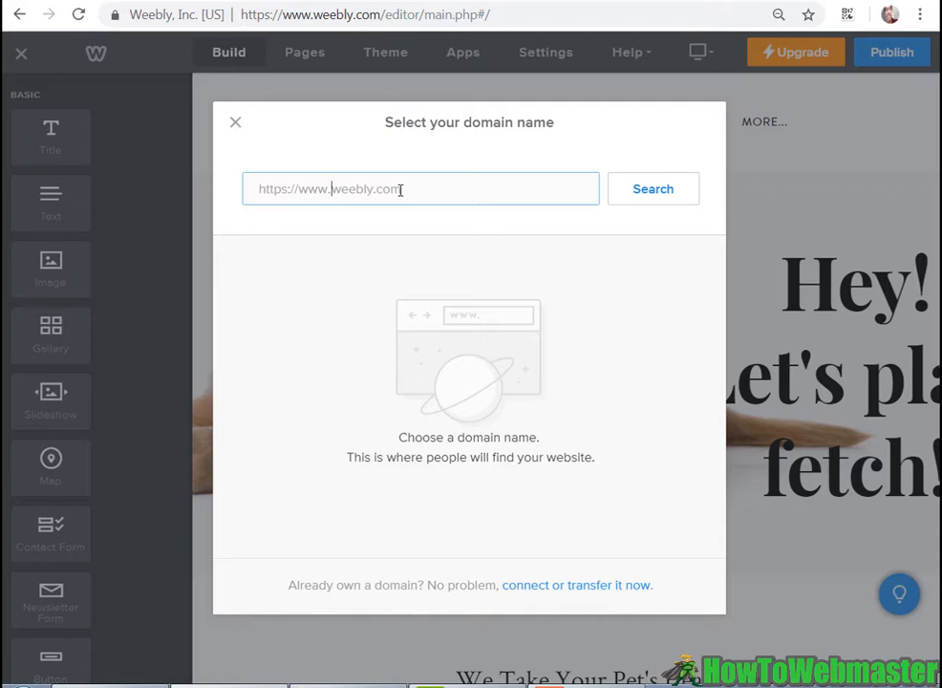
- Search for the domain name doggiehats and set up the free subdomain doggiehats.weebly.com
{"action": "type", "text": "doggiehats"}
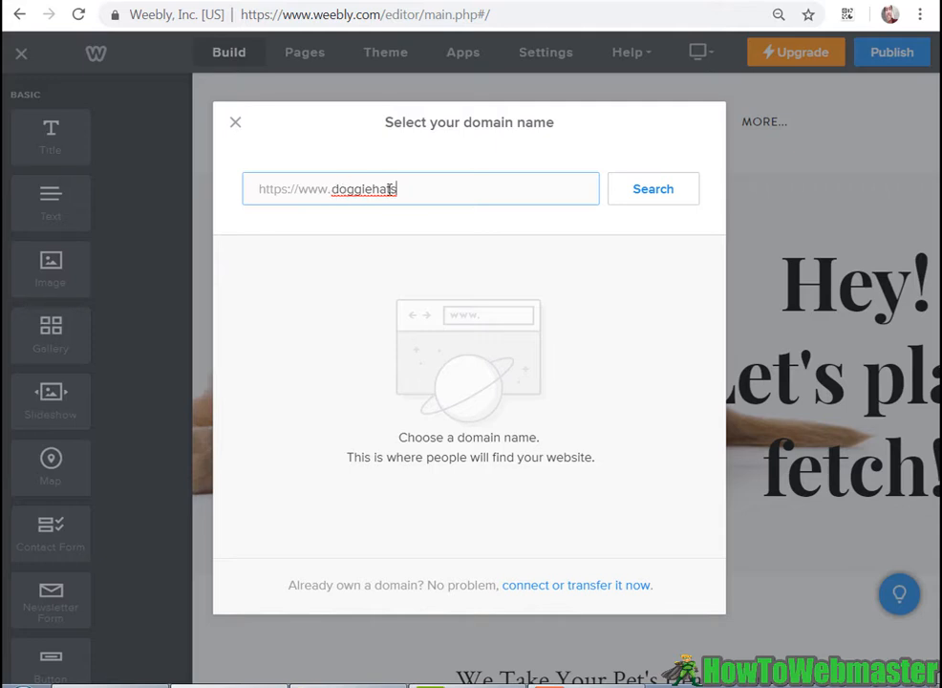
{"action": "left_click", "coordinate": [648, 194]}
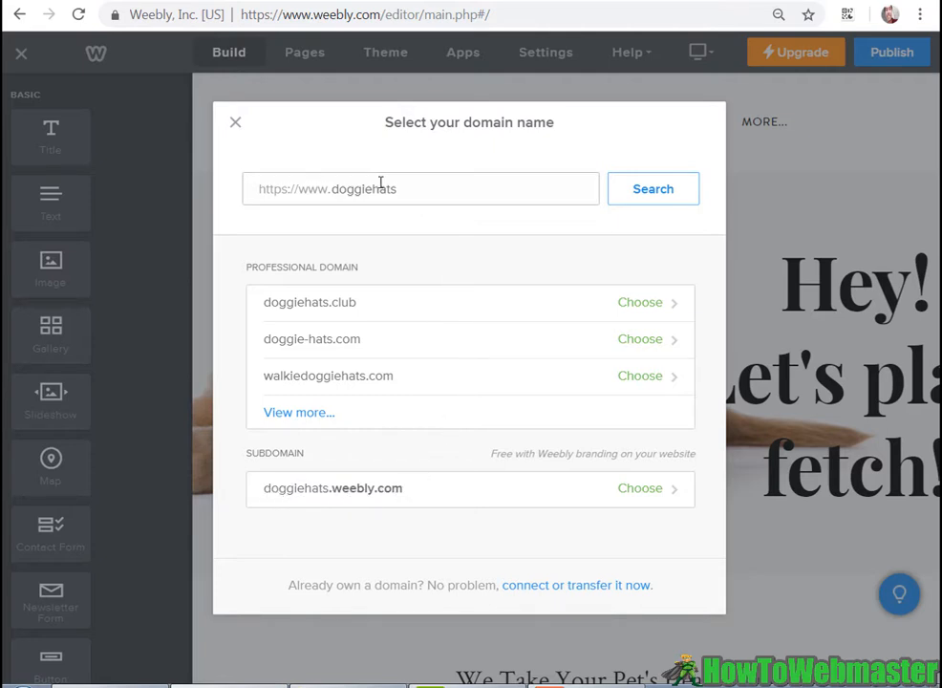
{"action": "left_click", "coordinate": [649, 493]}
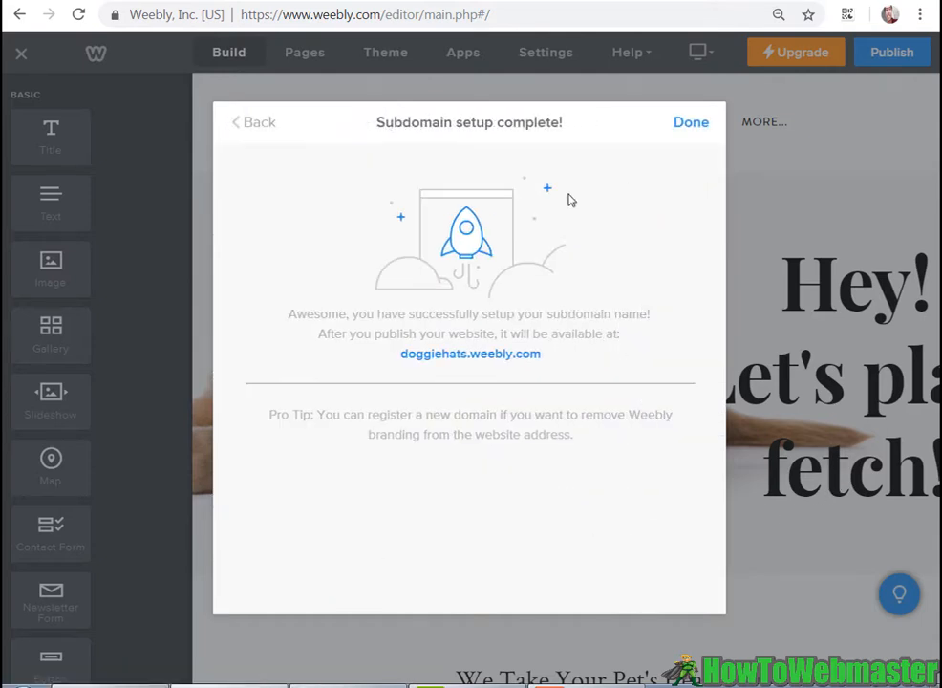
{"action": "left_click", "coordinate": [691, 123]}
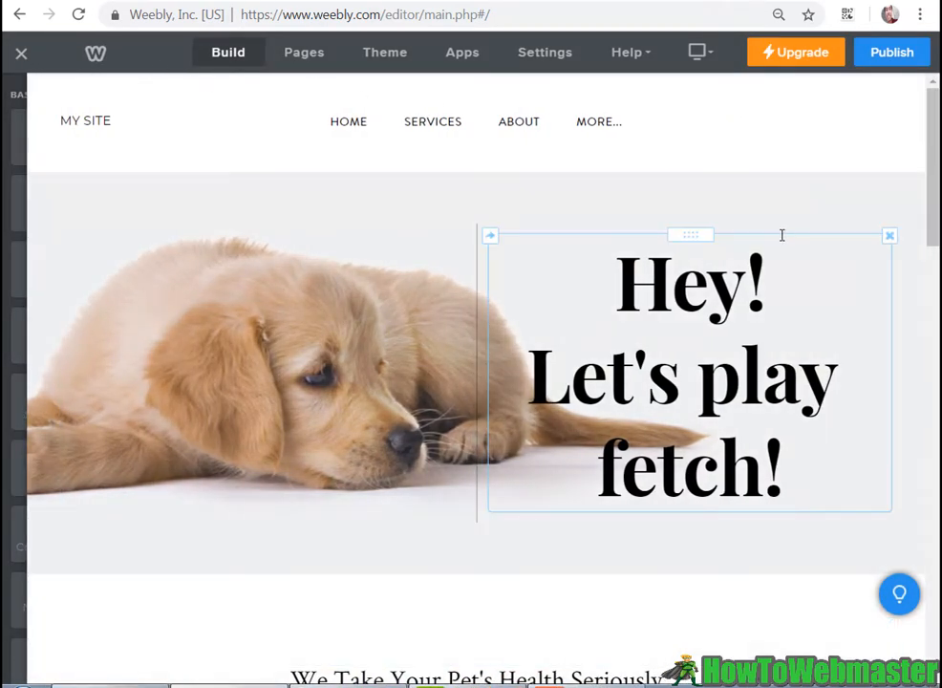
- Look over the home page and try the site title's Off, Text and Logo options, closing the logo image upload without choosing a picture
{"action": "scroll", "coordinate": [738, 251], "scroll_direction": "down", "scroll_amount": 10}
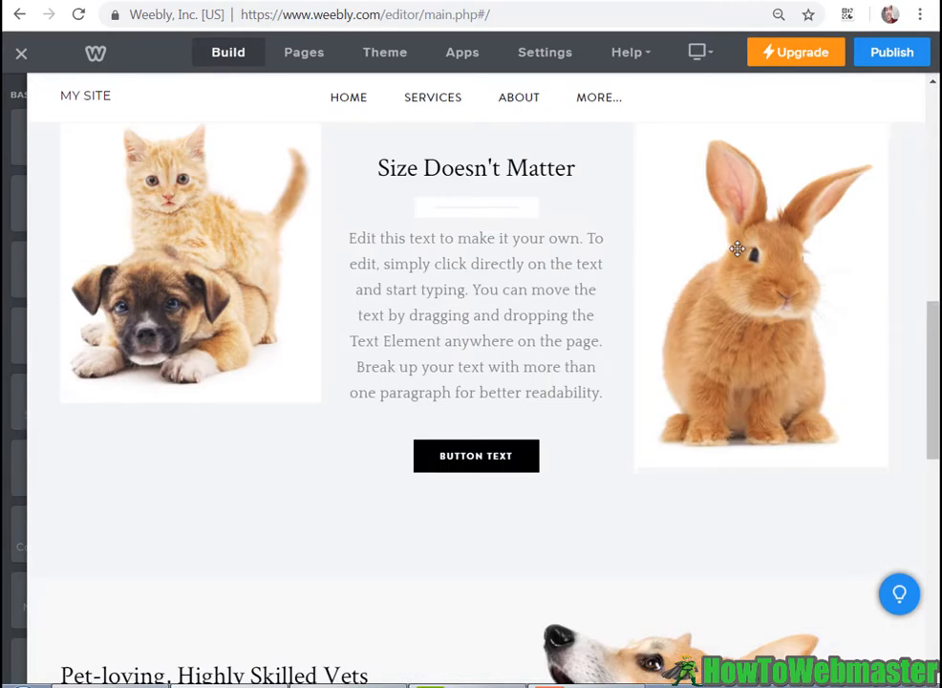
{"action": "scroll", "coordinate": [738, 250], "scroll_direction": "up", "scroll_amount": 10}
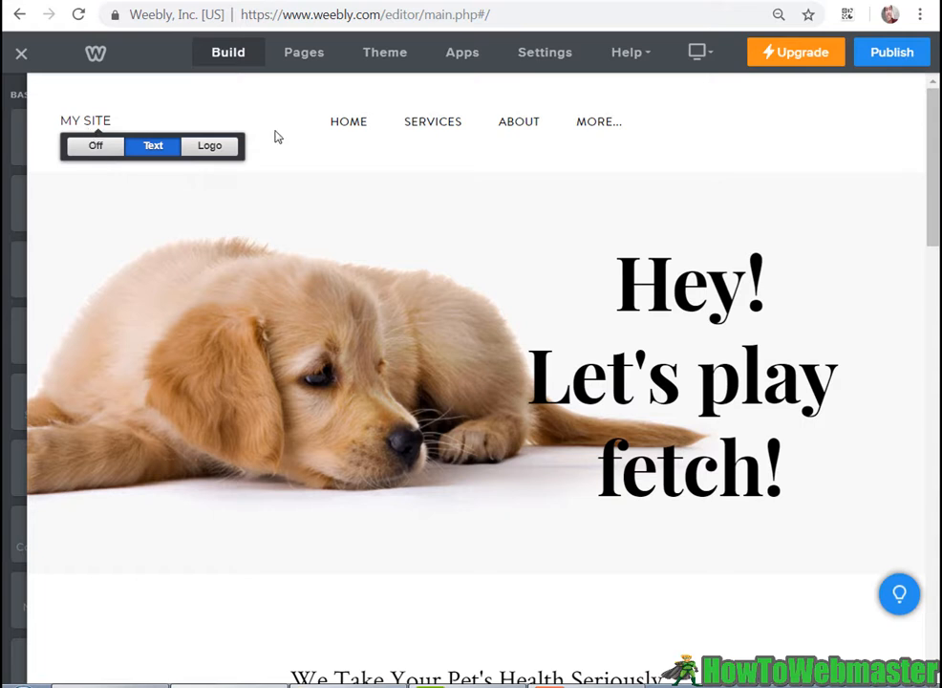
{"action": "mouse_move", "coordinate": [92, 123]}
{"action": "left_click", "coordinate": [95, 150]}
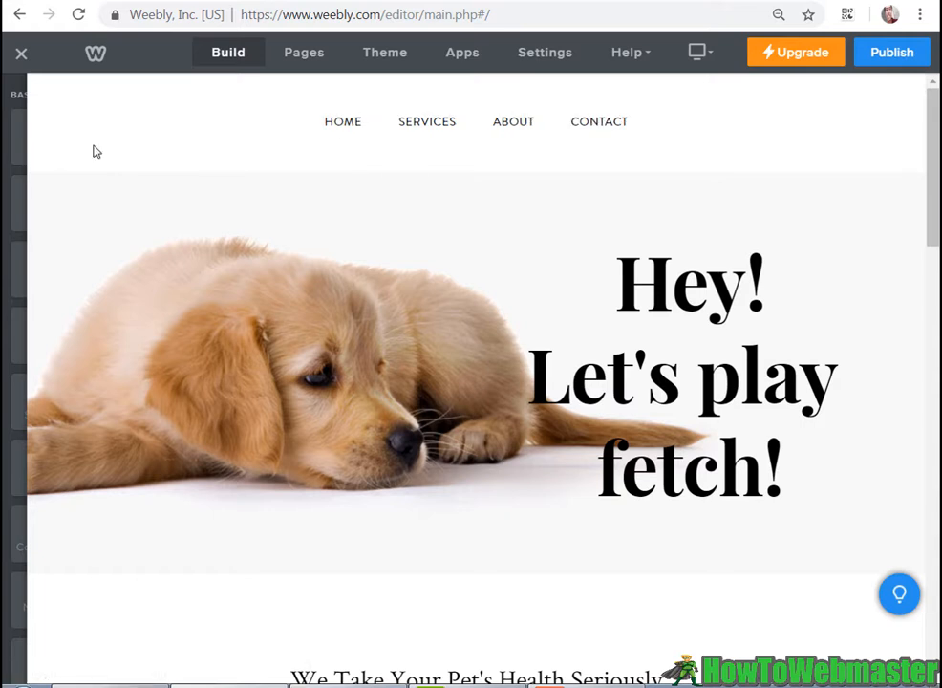
{"action": "left_click", "coordinate": [161, 149]}
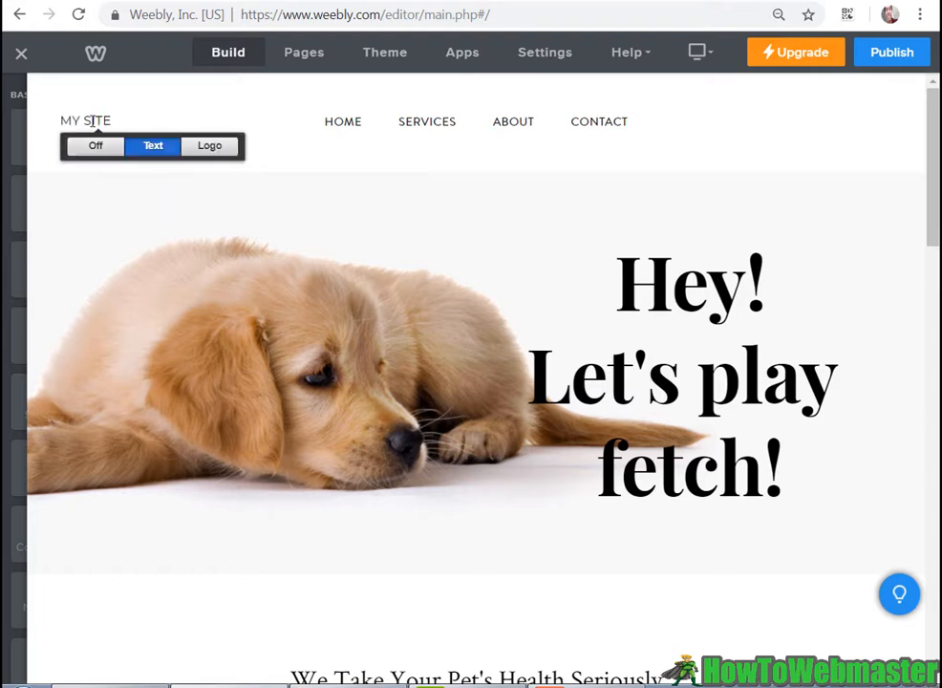
{"action": "left_click", "coordinate": [211, 148]}
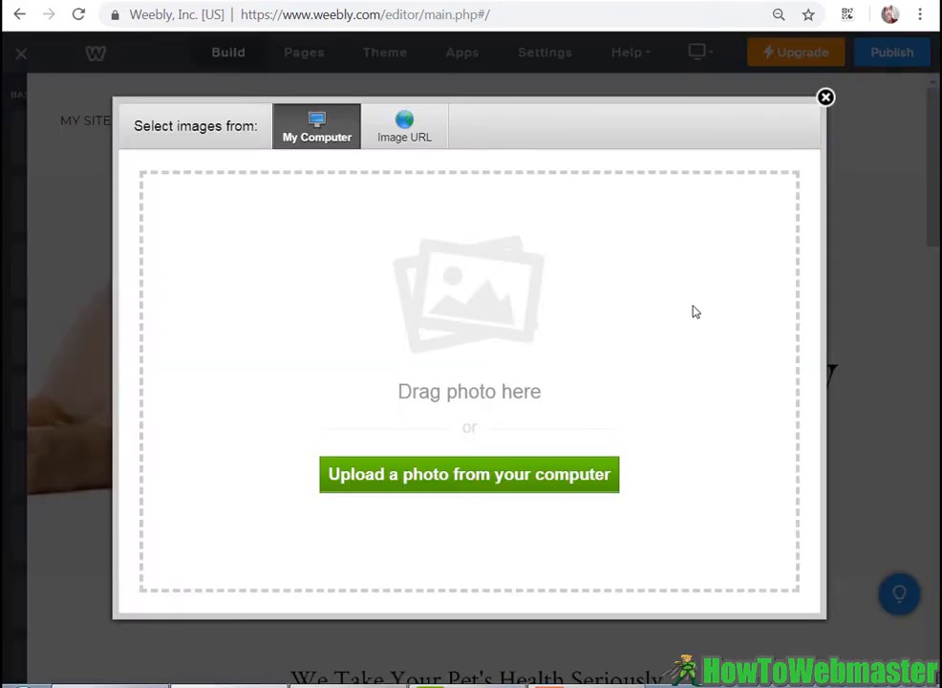
{"action": "left_click", "coordinate": [823, 96]}
{"action": "mouse_move", "coordinate": [76, 133]}
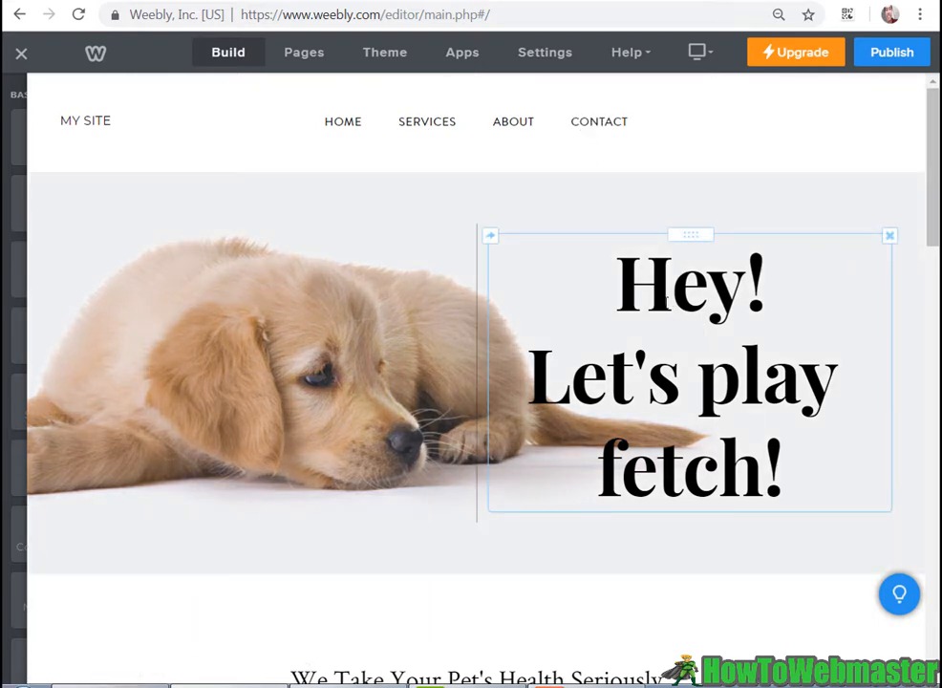
- Edit the first line of the header banner's headline to read "FSFSy!", leaving "Let's play fetch!" below it
{"action": "left_click", "coordinate": [666, 299]}
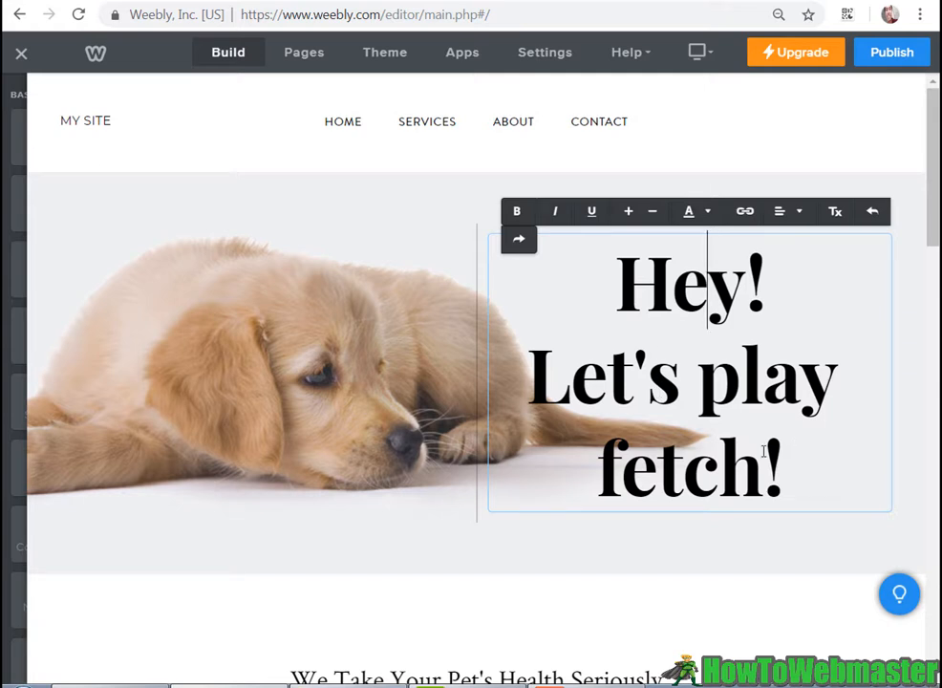
{"action": "key", "text": "BackSpace"}
{"action": "key", "text": "BackSpace"}
{"action": "type", "text": "FSFS"}
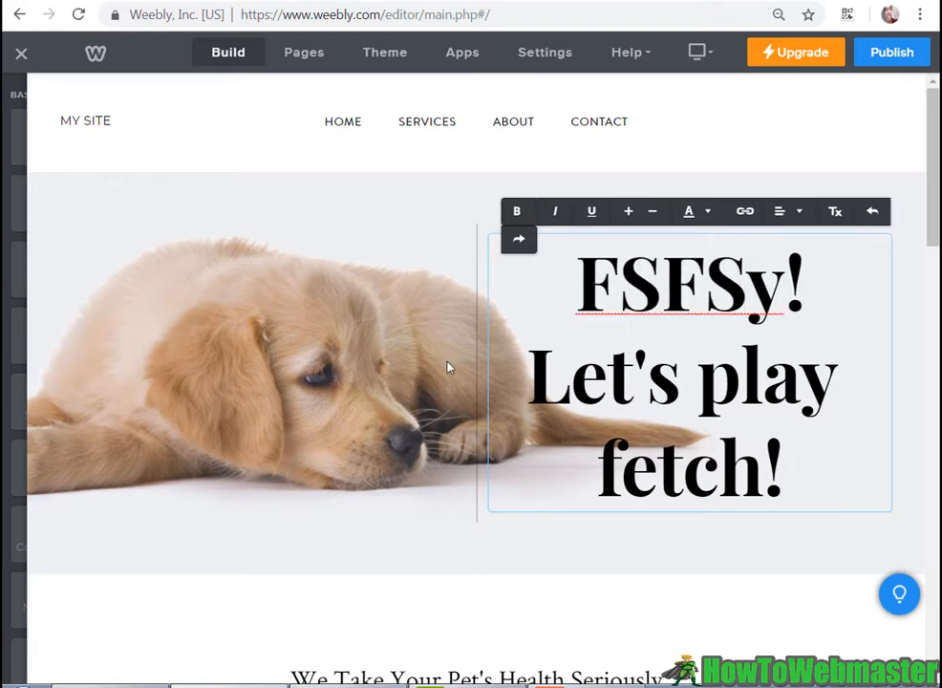
{"action": "left_click", "coordinate": [398, 349]}
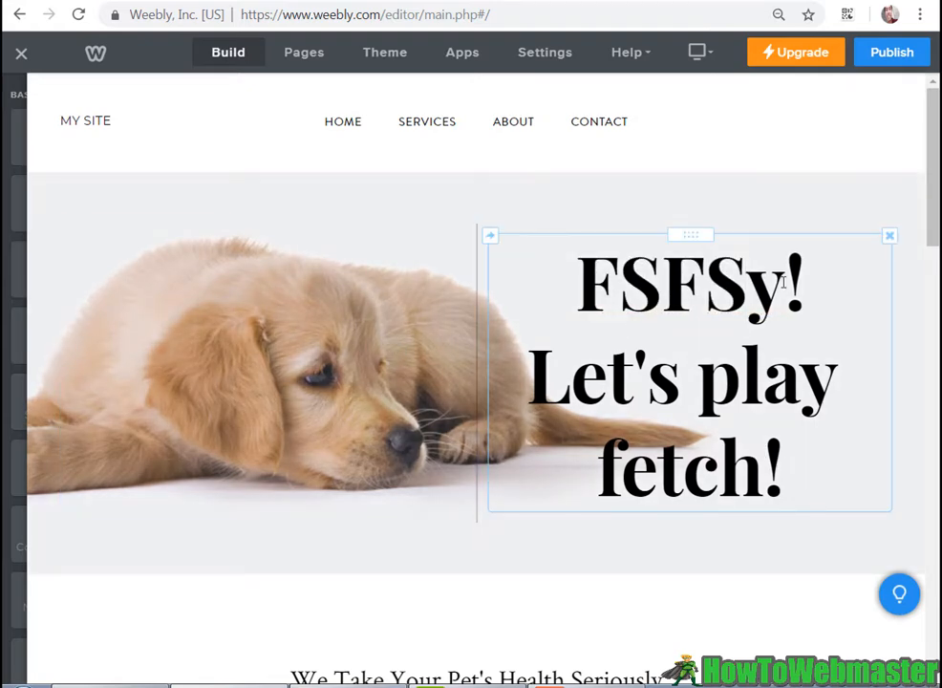
{"action": "scroll", "coordinate": [715, 330], "scroll_direction": "down", "scroll_amount": 3}
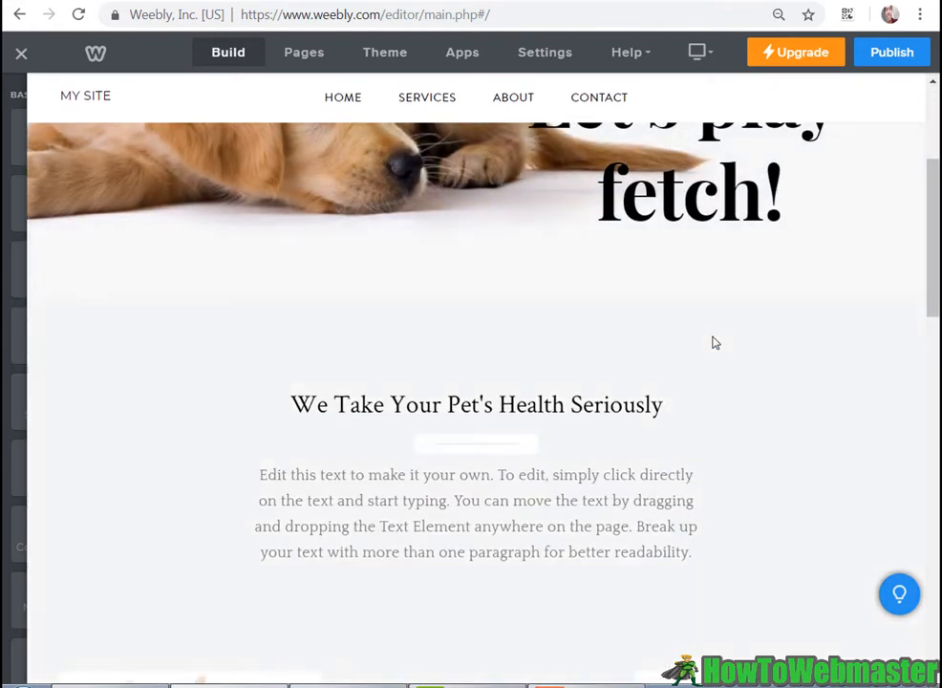
{"action": "scroll", "coordinate": [694, 334], "scroll_direction": "up", "scroll_amount": 3}
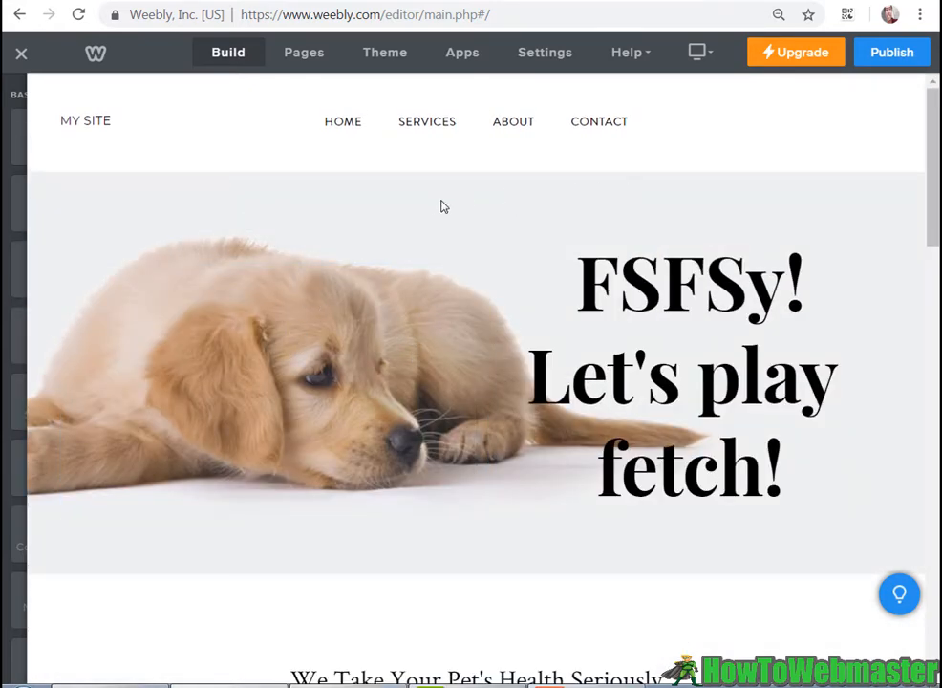
- Replace the header's background image with the picture of the sleeping puppy in a Santa hat
{"action": "mouse_move", "coordinate": [505, 191]}
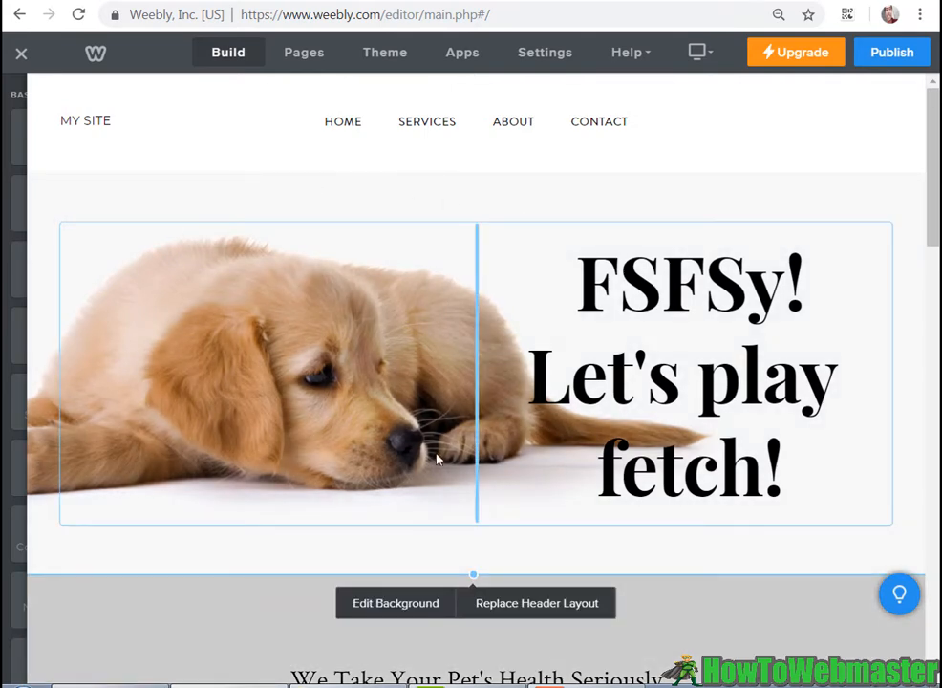
{"action": "left_click", "coordinate": [418, 604]}
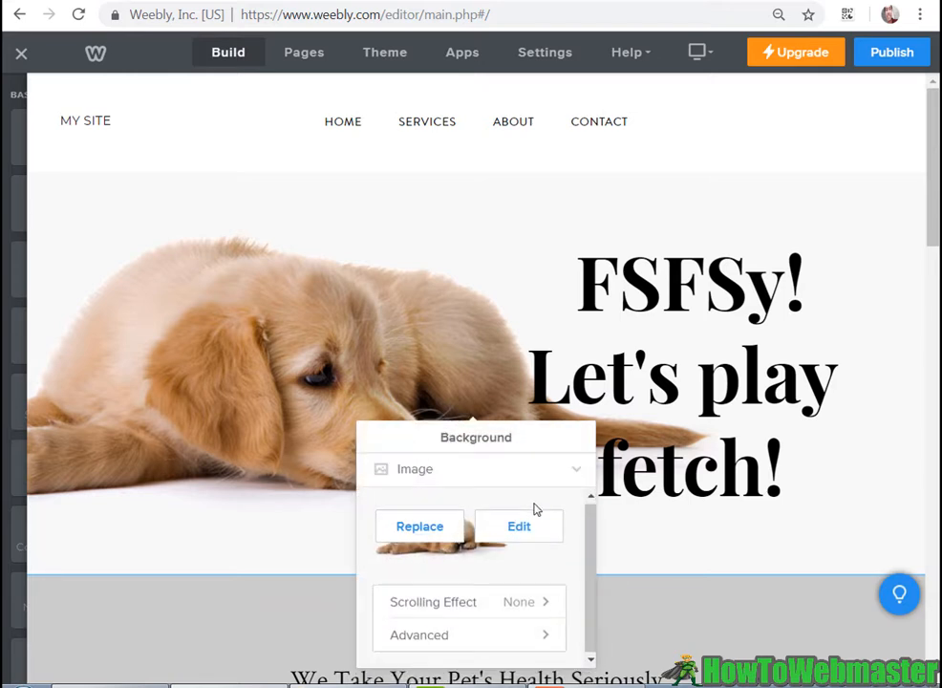
{"action": "left_click", "coordinate": [430, 528]}
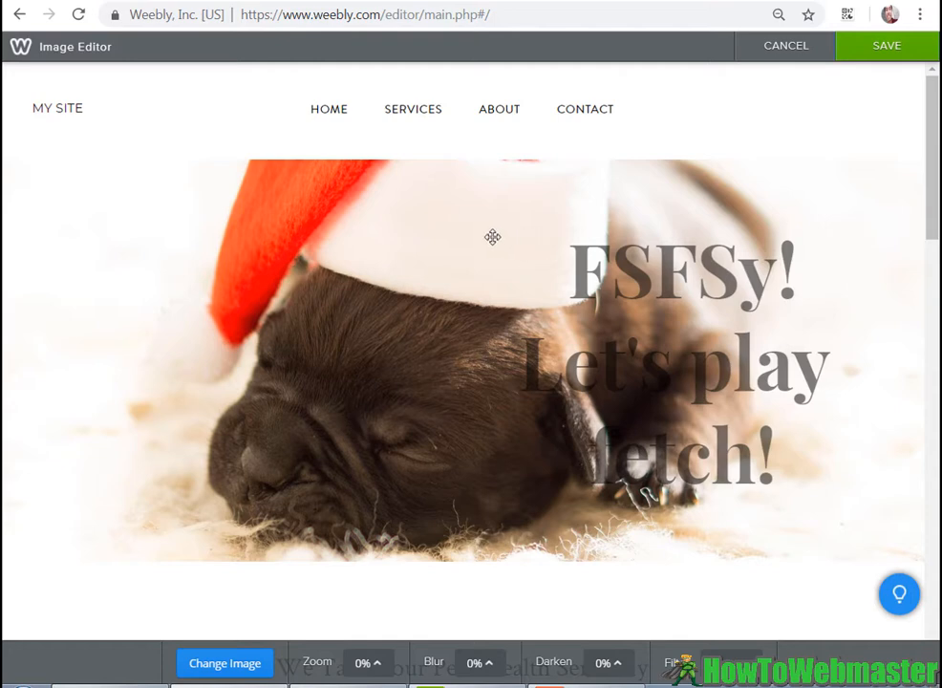
{"action": "scroll", "coordinate": [631, 383], "scroll_direction": "down", "scroll_amount": 2}
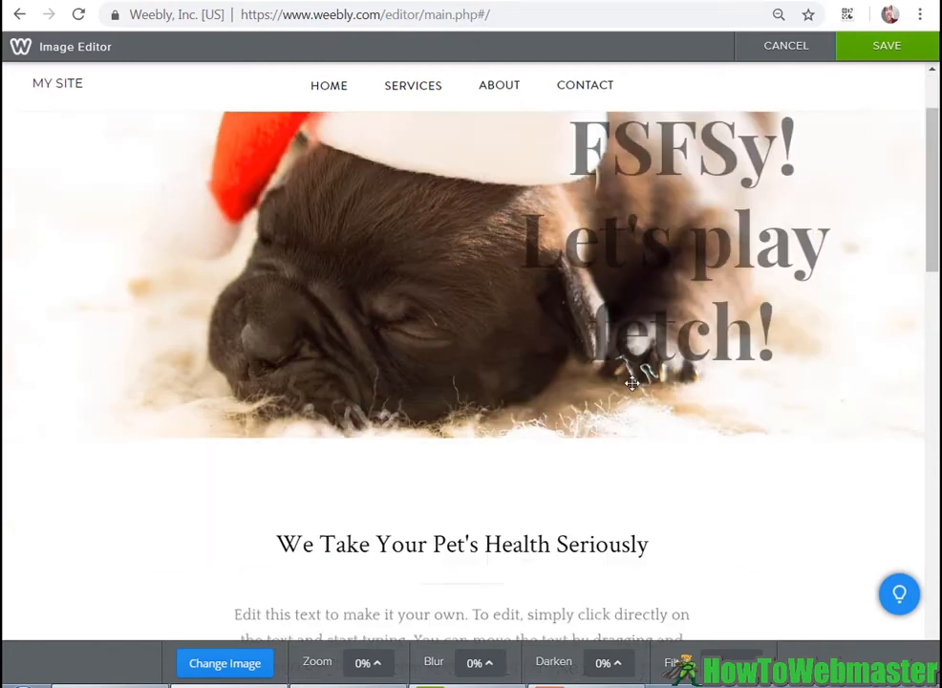
{"action": "scroll", "coordinate": [600, 388], "scroll_direction": "up", "scroll_amount": 2}
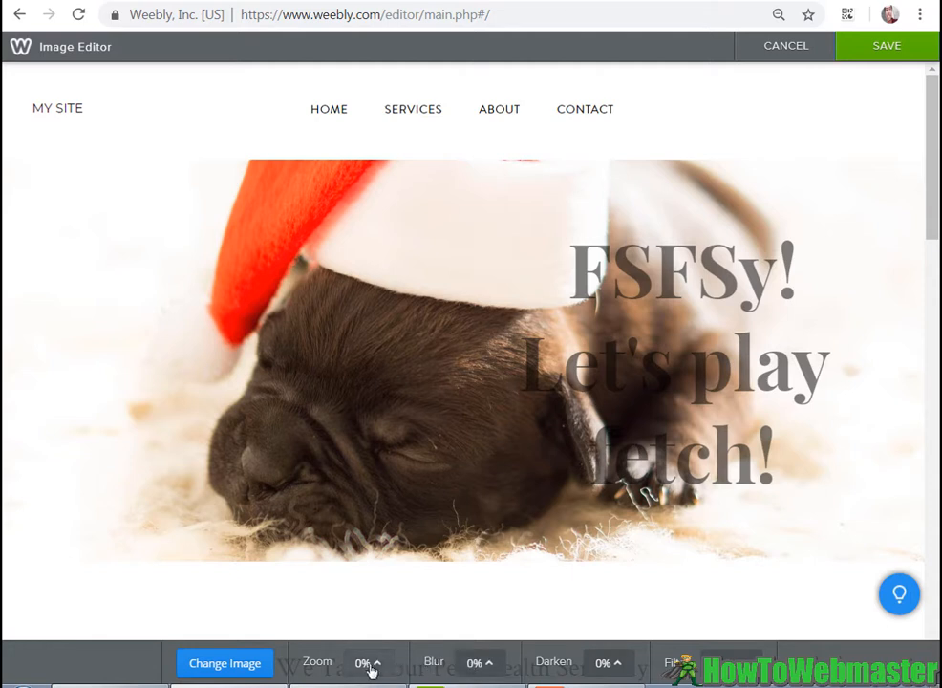
- Try a 60% blur on the new header image, return the blur to 0% and save the image
{"action": "left_click", "coordinate": [483, 666]}
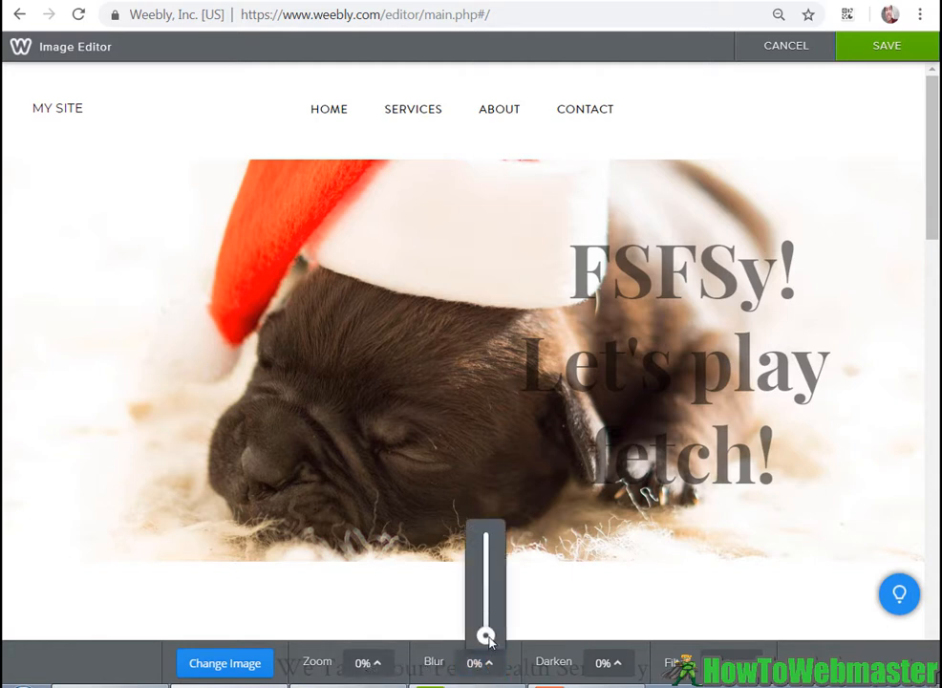
{"action": "left_click_drag", "start_coordinate": [488, 630], "coordinate": [488, 569]}
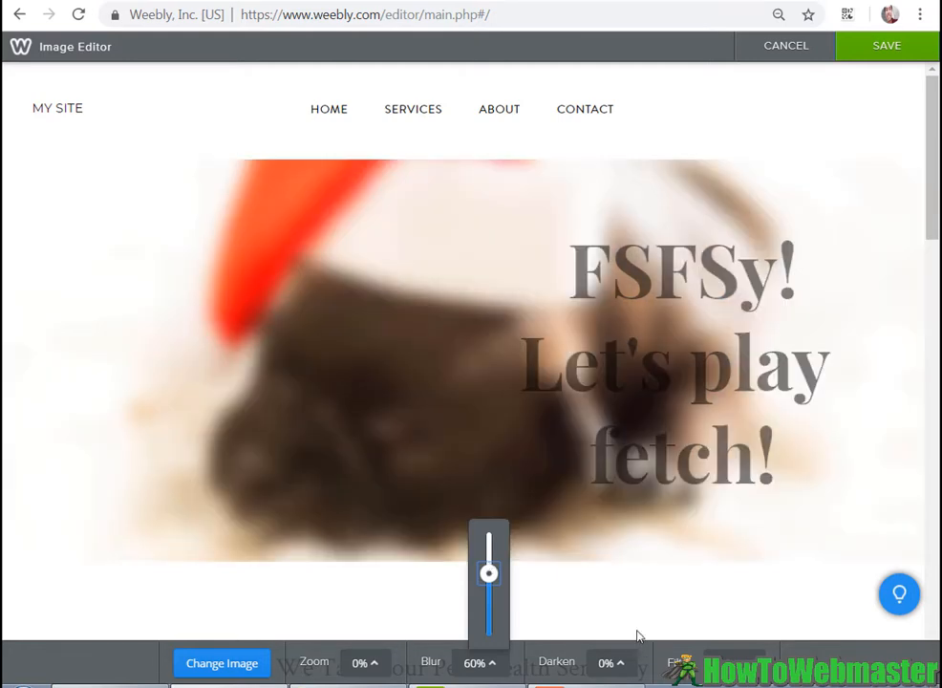
{"action": "left_click_drag", "start_coordinate": [489, 576], "coordinate": [490, 637]}
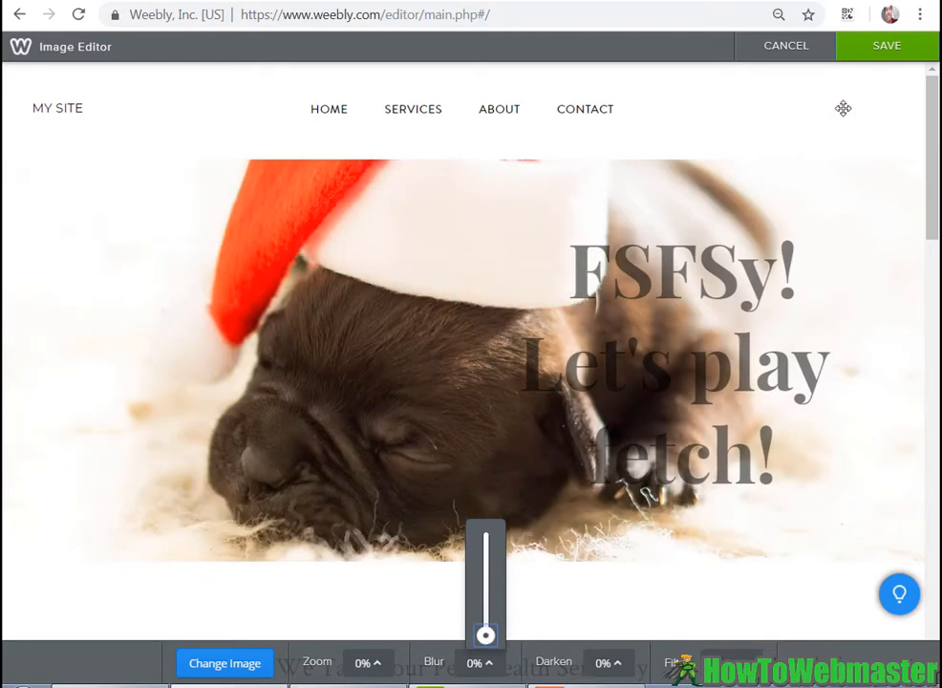
{"action": "left_click", "coordinate": [863, 57]}
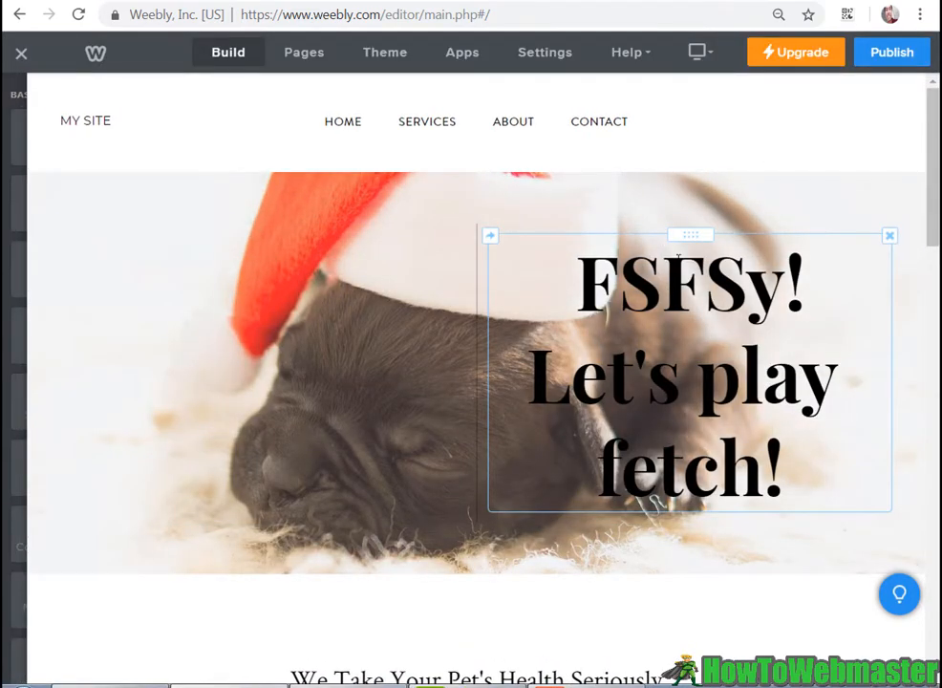
{"action": "scroll", "coordinate": [678, 257], "scroll_direction": "down", "scroll_amount": 5}
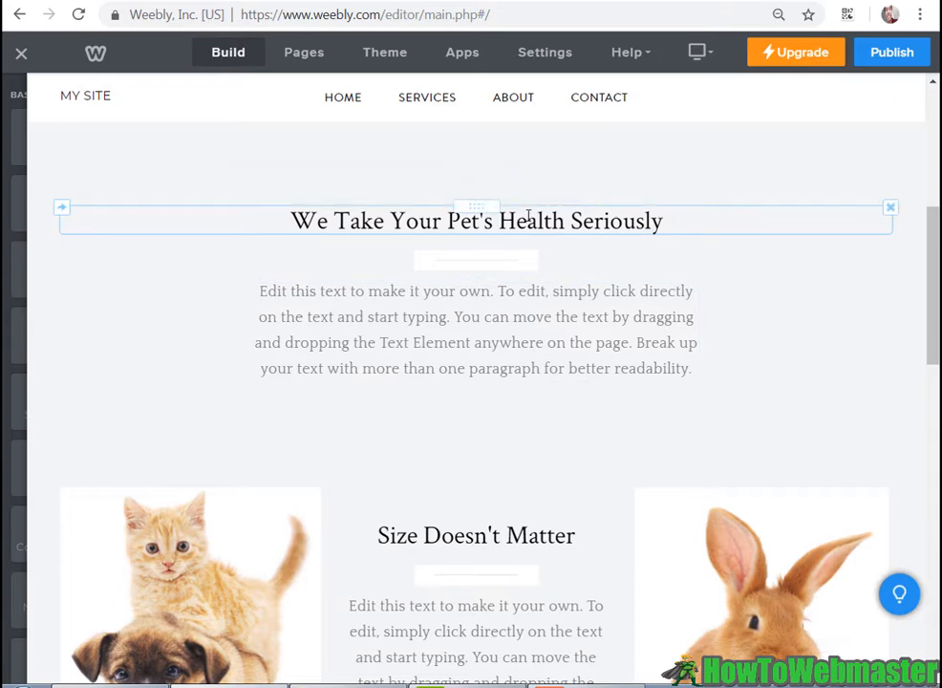
{"action": "left_click", "coordinate": [552, 225]}
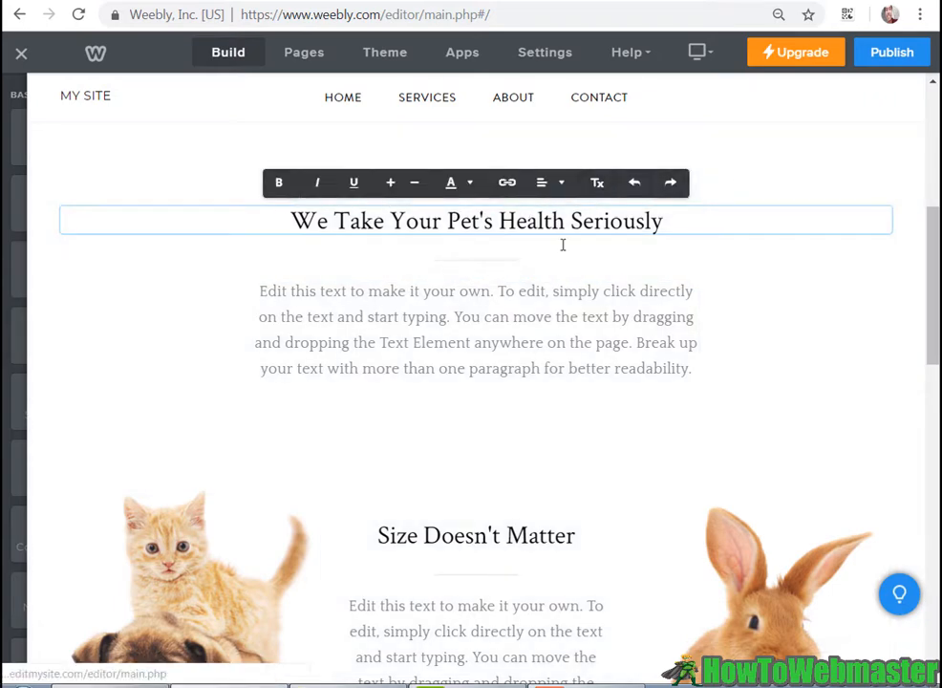
{"action": "left_click", "coordinate": [550, 319]}
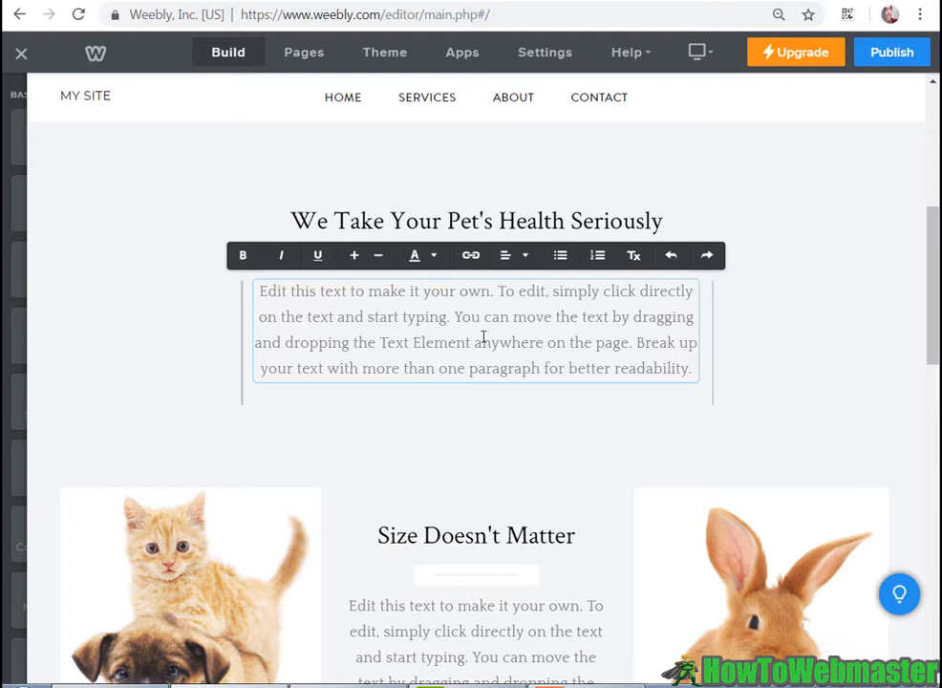
{"action": "left_click_drag", "start_coordinate": [414, 342], "coordinate": [475, 339]}
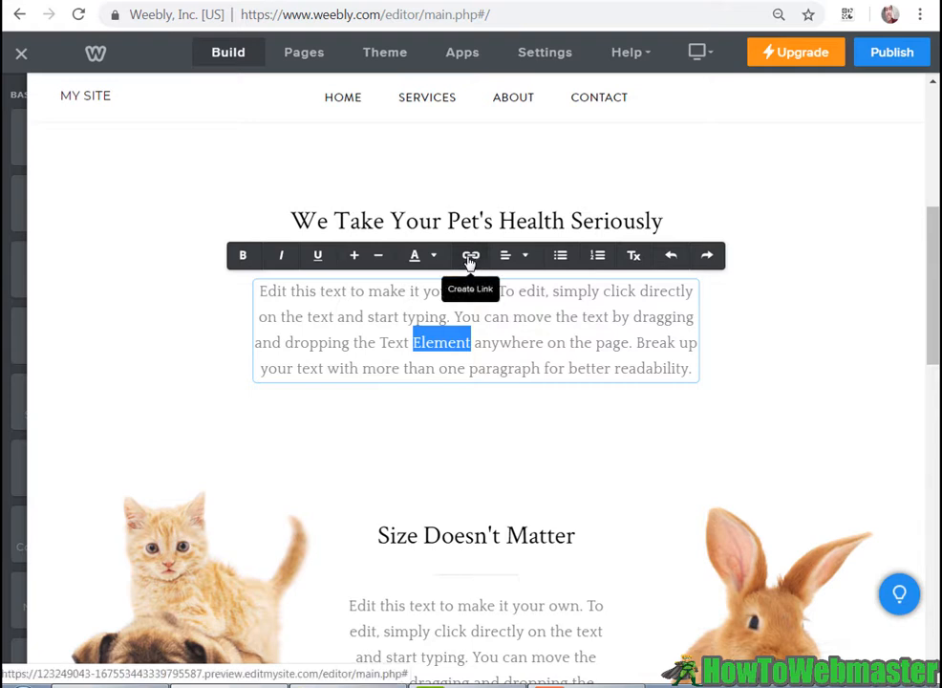
{"action": "left_click", "coordinate": [470, 256]}
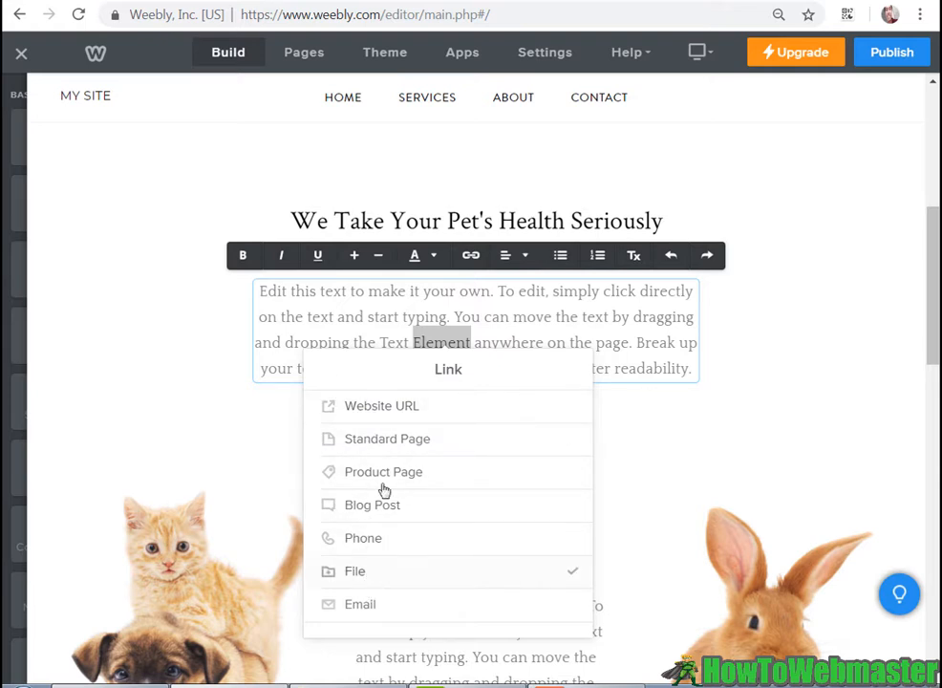
{"action": "left_click", "coordinate": [383, 408]}
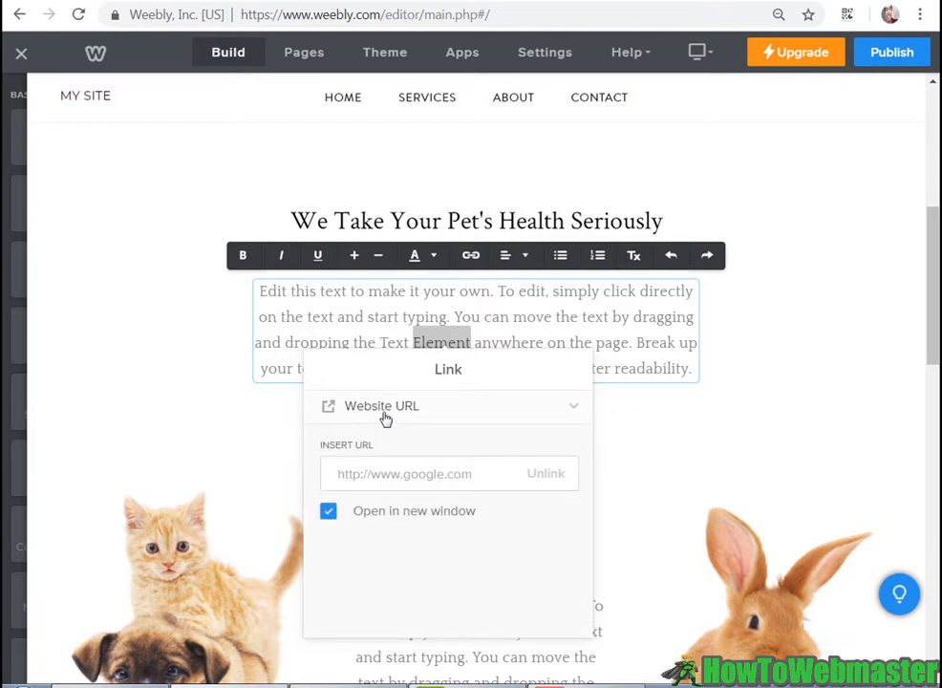
{"action": "left_click", "coordinate": [414, 483]}
{"action": "type", "text": "https://google.com"}
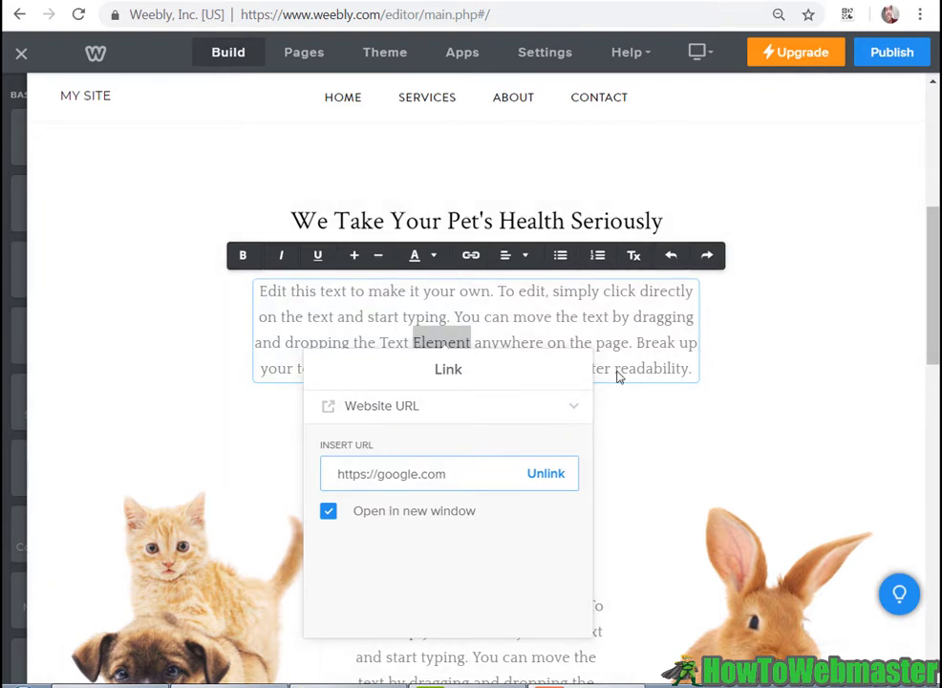
{"action": "left_click", "coordinate": [603, 322]}
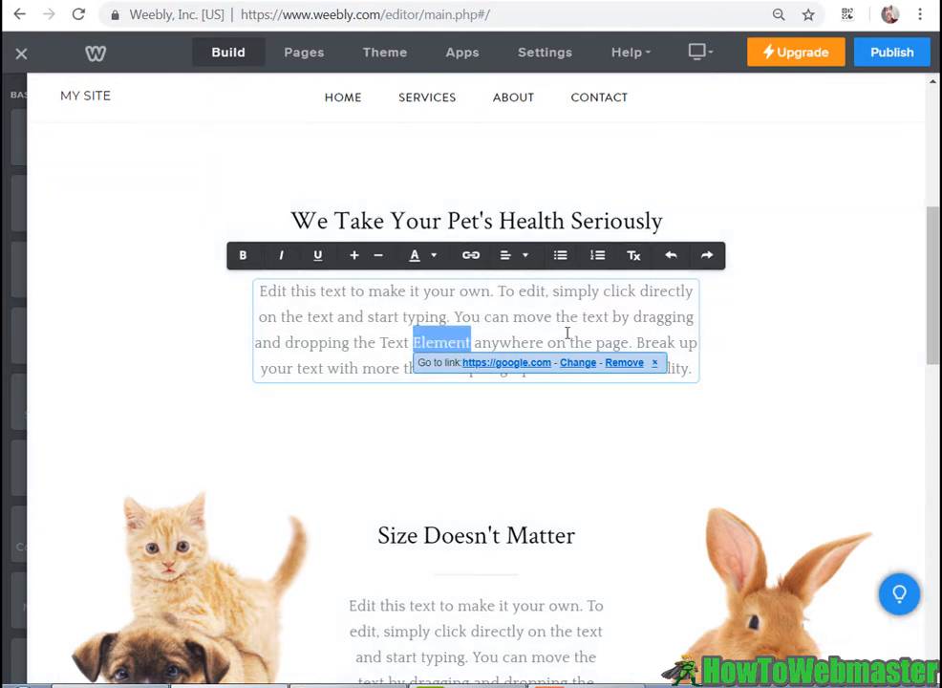
{"action": "left_click", "coordinate": [558, 318]}
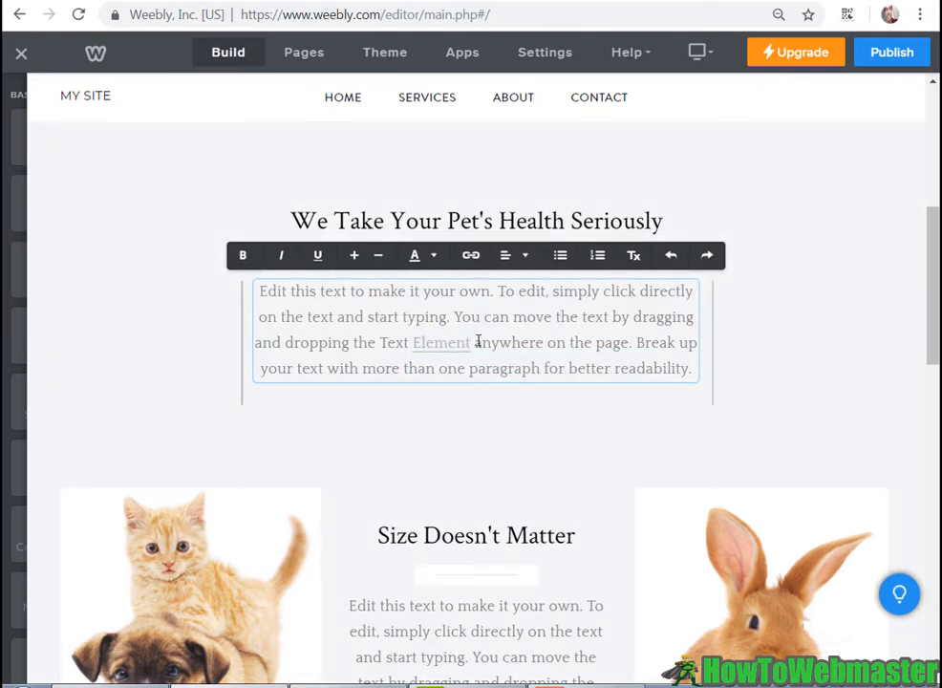
- Move the "We Take Your Pet's Health Seriously" heading below its paragraph, just above the spacer
{"action": "scroll", "coordinate": [478, 341], "scroll_direction": "down", "scroll_amount": 2}
{"action": "scroll", "coordinate": [552, 351], "scroll_direction": "down", "scroll_amount": 1}
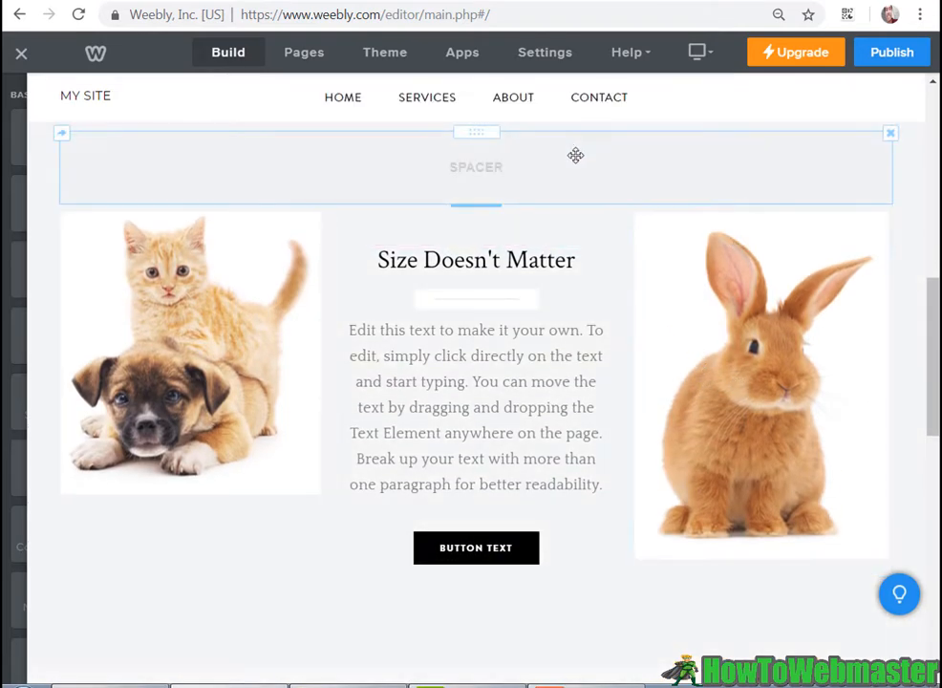
{"action": "scroll", "coordinate": [648, 220], "scroll_direction": "up", "scroll_amount": 5}
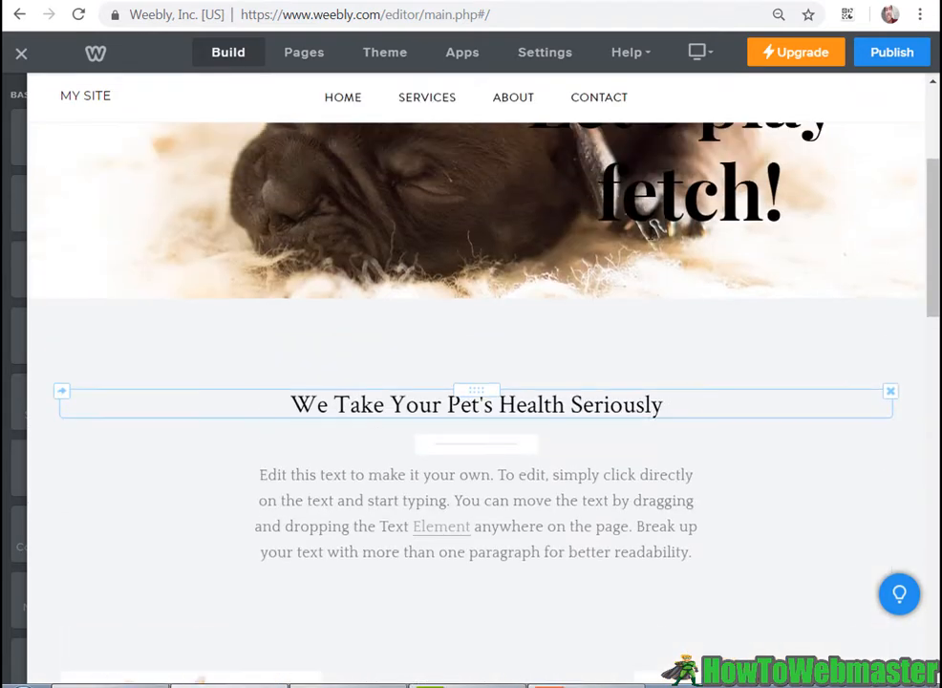
{"action": "scroll", "coordinate": [547, 457], "scroll_direction": "down", "scroll_amount": 2}
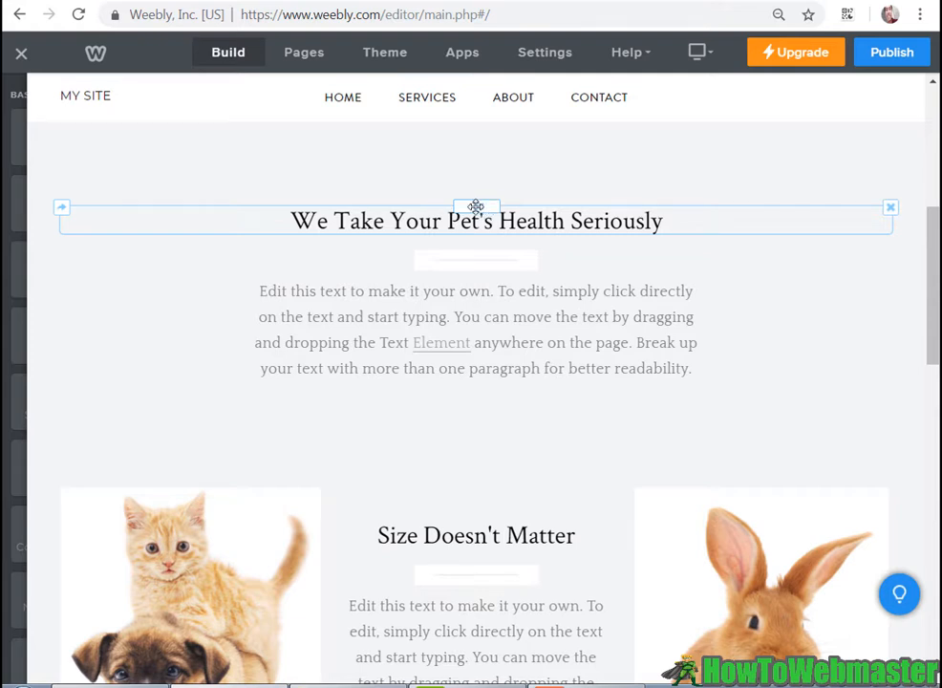
{"action": "left_click_drag", "start_coordinate": [475, 207], "coordinate": [471, 417]}
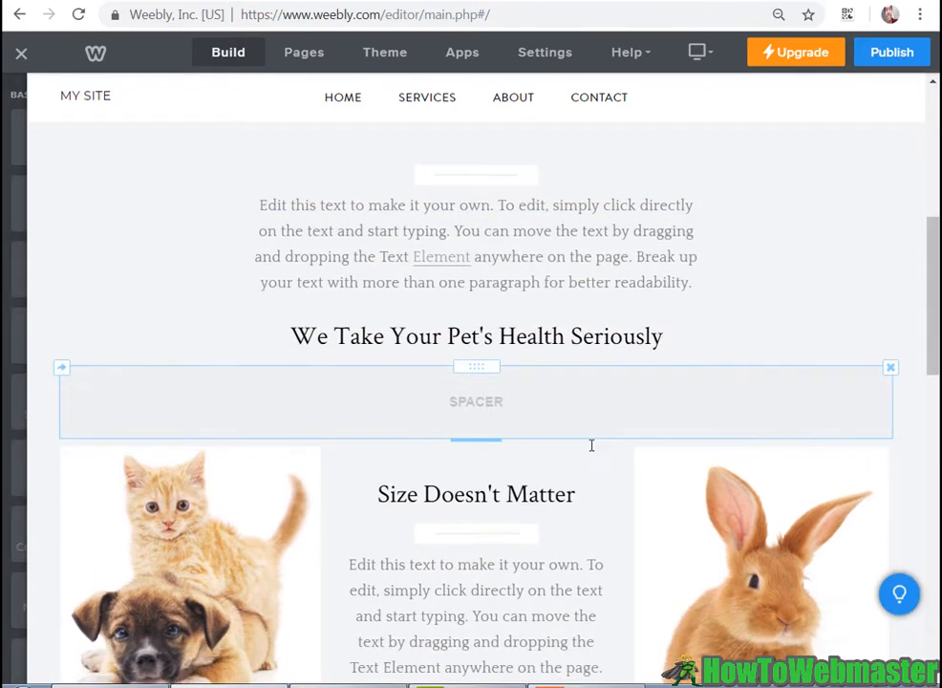
- Move the rabbit image into the column of the "Size Doesn't Matter" text, above that heading
{"action": "scroll", "coordinate": [711, 414], "scroll_direction": "down", "scroll_amount": 2}
{"action": "left_click_drag", "start_coordinate": [757, 296], "coordinate": [477, 309]}
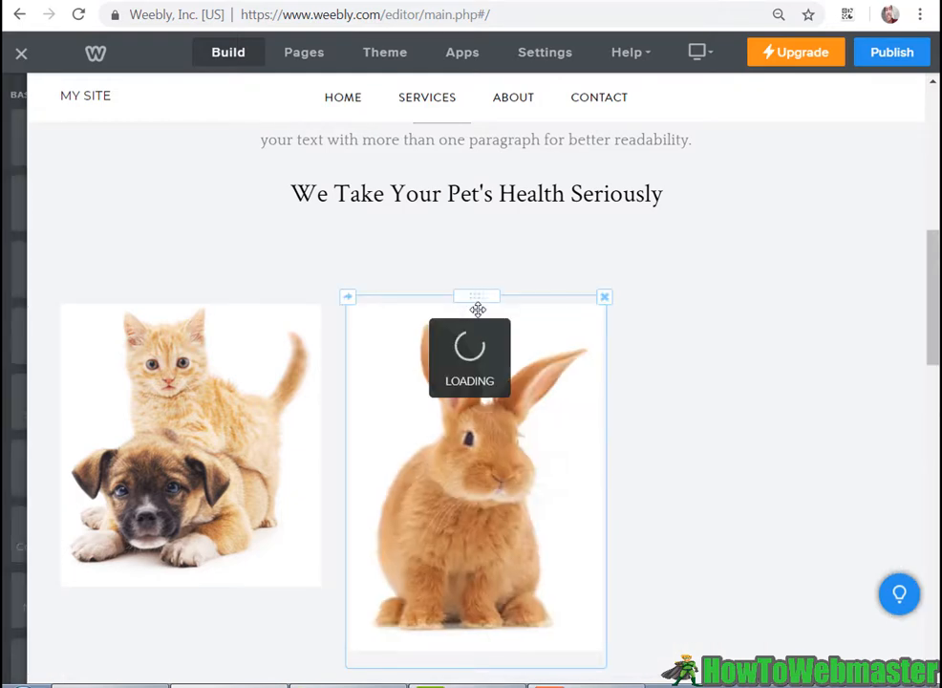
{"action": "scroll", "coordinate": [641, 393], "scroll_direction": "down", "scroll_amount": 5}
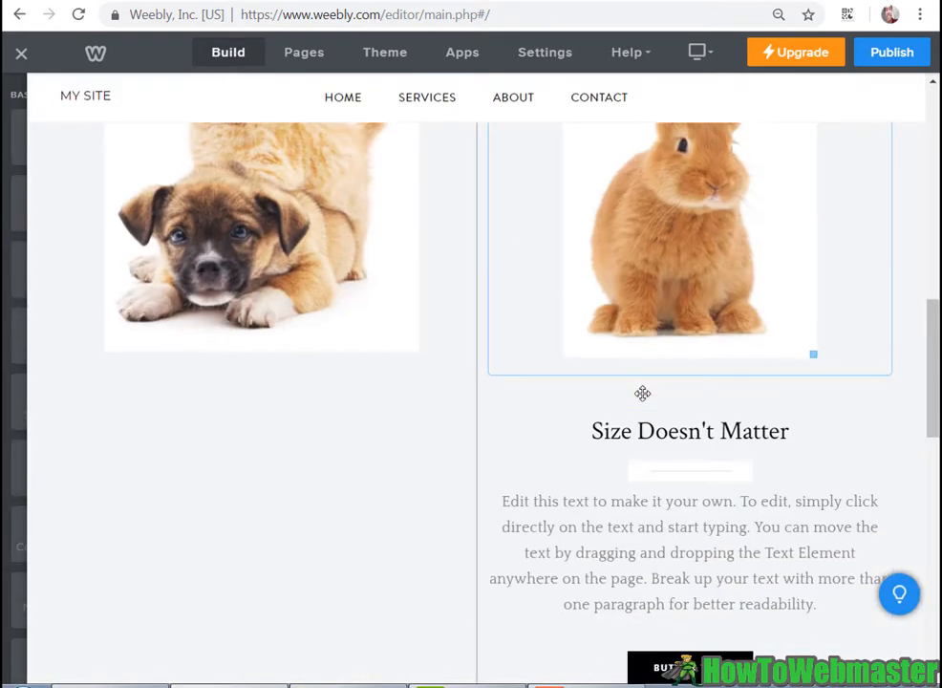
- Relabel the button under "Pet-loving, Highly Skilled Vets" as "BUY BUTTON" and open its link options
{"action": "scroll", "coordinate": [855, 461], "scroll_direction": "down", "scroll_amount": 4}
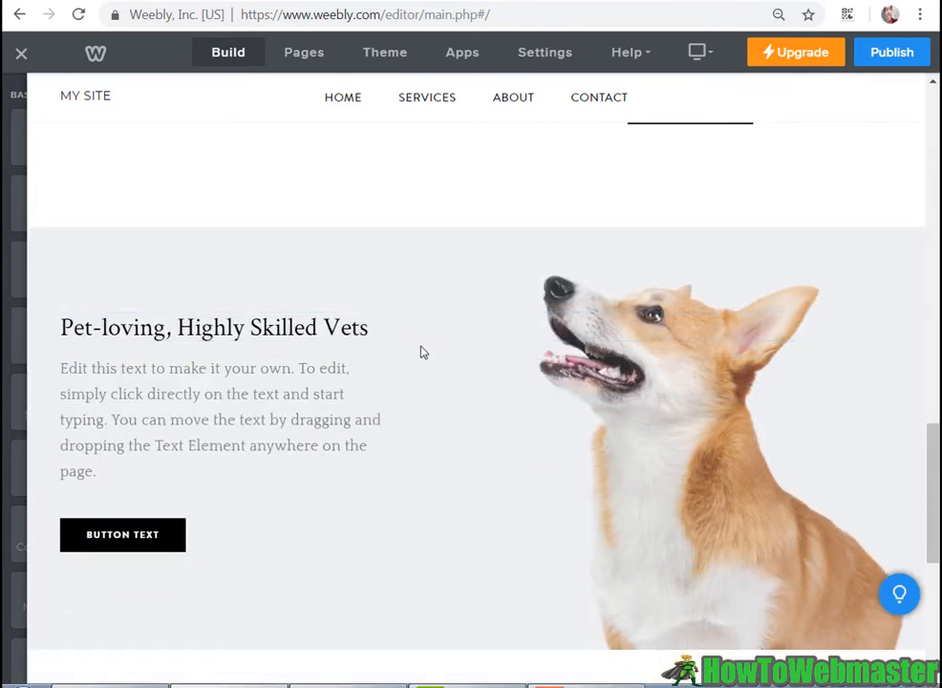
{"action": "scroll", "coordinate": [424, 352], "scroll_direction": "down", "scroll_amount": 1}
{"action": "scroll", "coordinate": [207, 218], "scroll_direction": "down", "scroll_amount": 1}
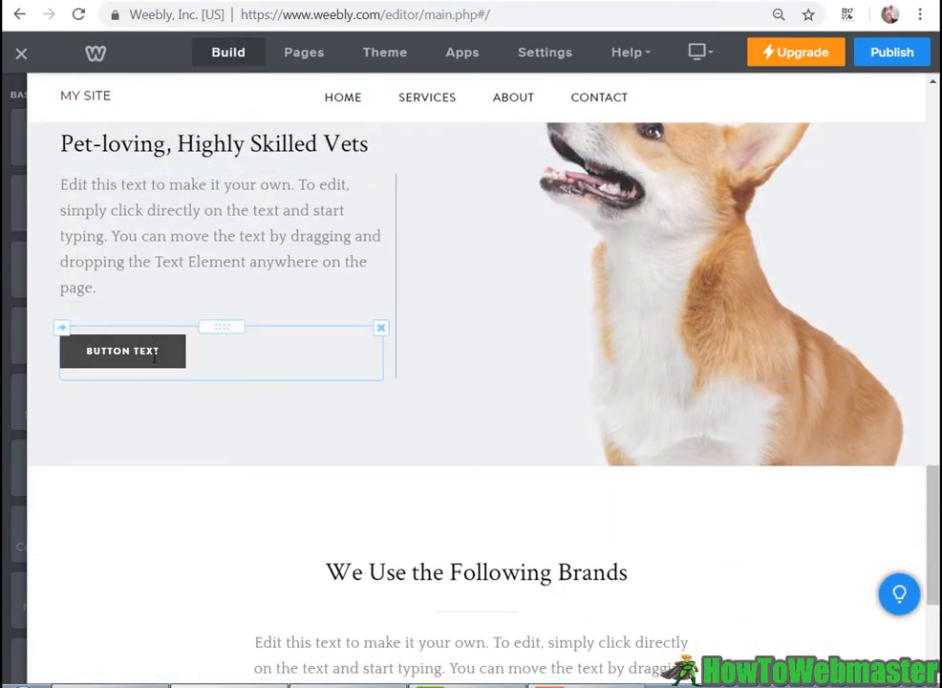
{"action": "left_click", "coordinate": [179, 350]}
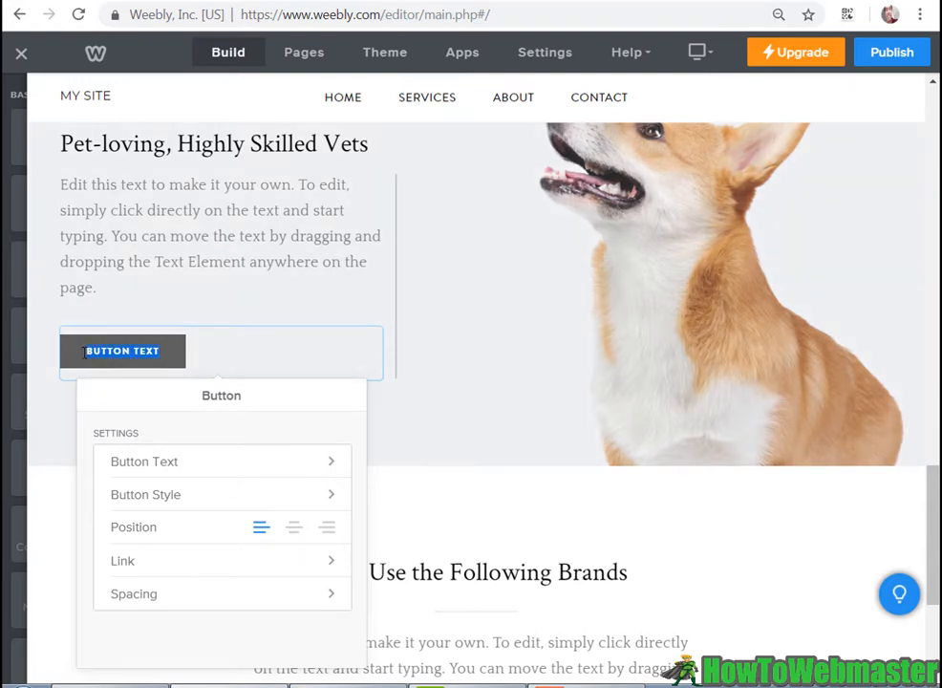
{"action": "type", "text": "BUY "}
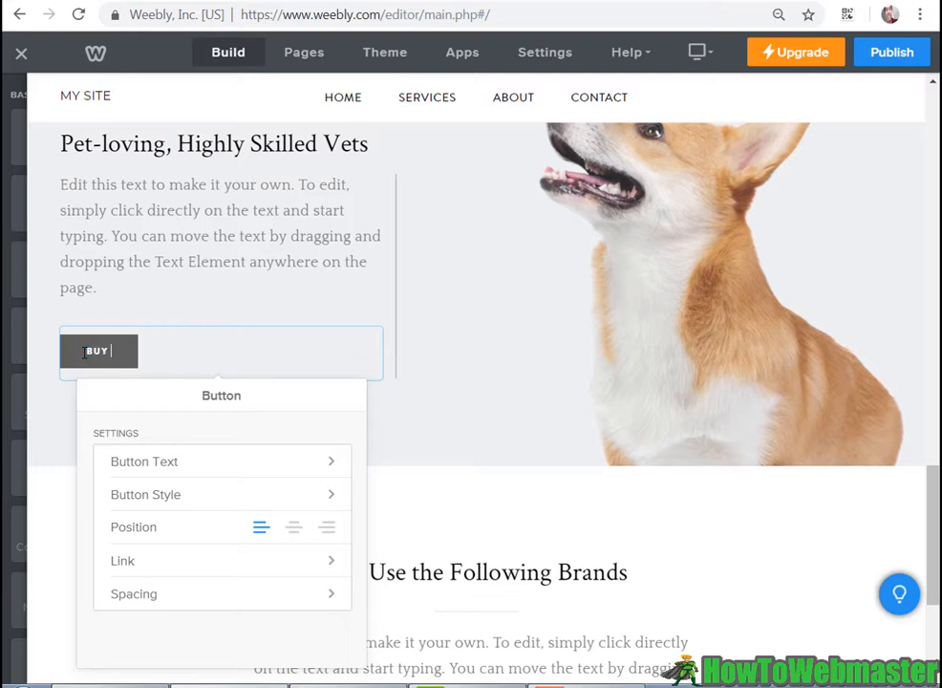
{"action": "type", "text": "BUTTON"}
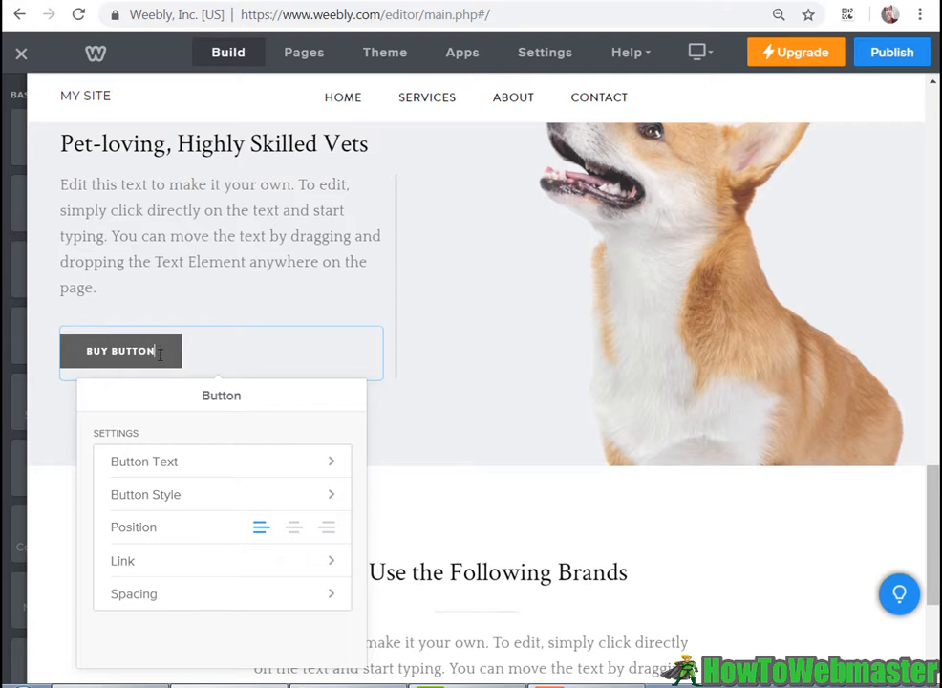
{"action": "left_click", "coordinate": [331, 569]}
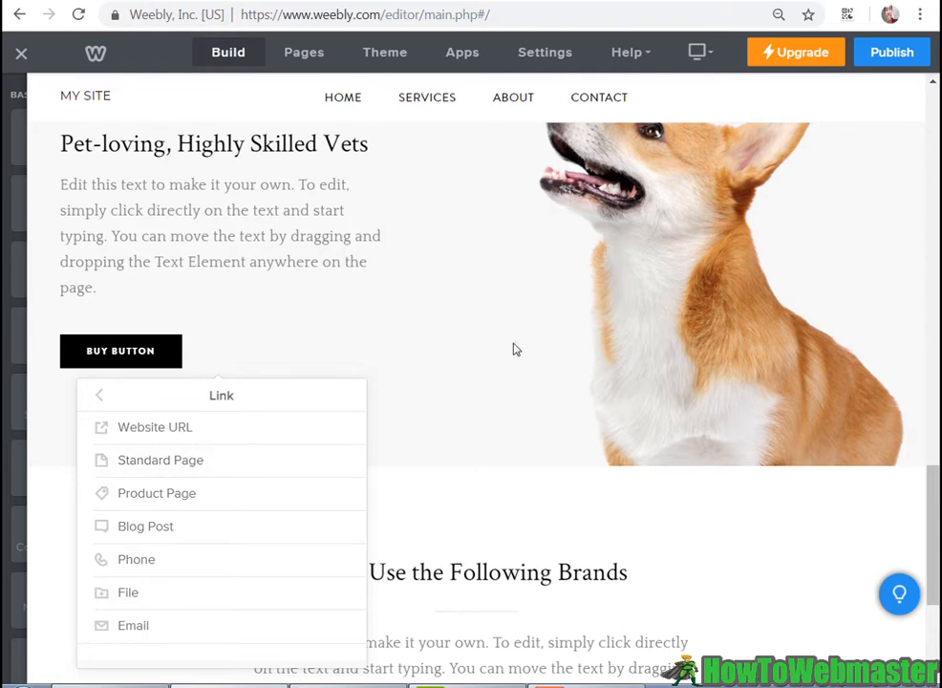
- Move the Tuliskon logo between the Pawsome and PetPals logos, and delete the Pawsome logo from the row
{"action": "scroll", "coordinate": [516, 349], "scroll_direction": "down", "scroll_amount": 3}
{"action": "left_click", "coordinate": [495, 390]}
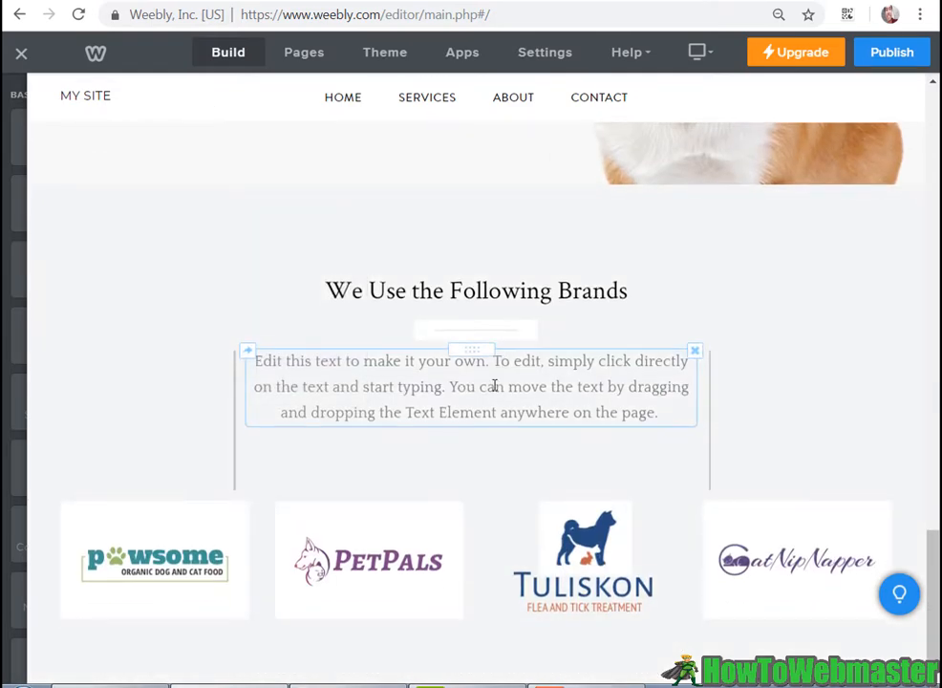
{"action": "left_click_drag", "start_coordinate": [590, 559], "coordinate": [343, 559]}
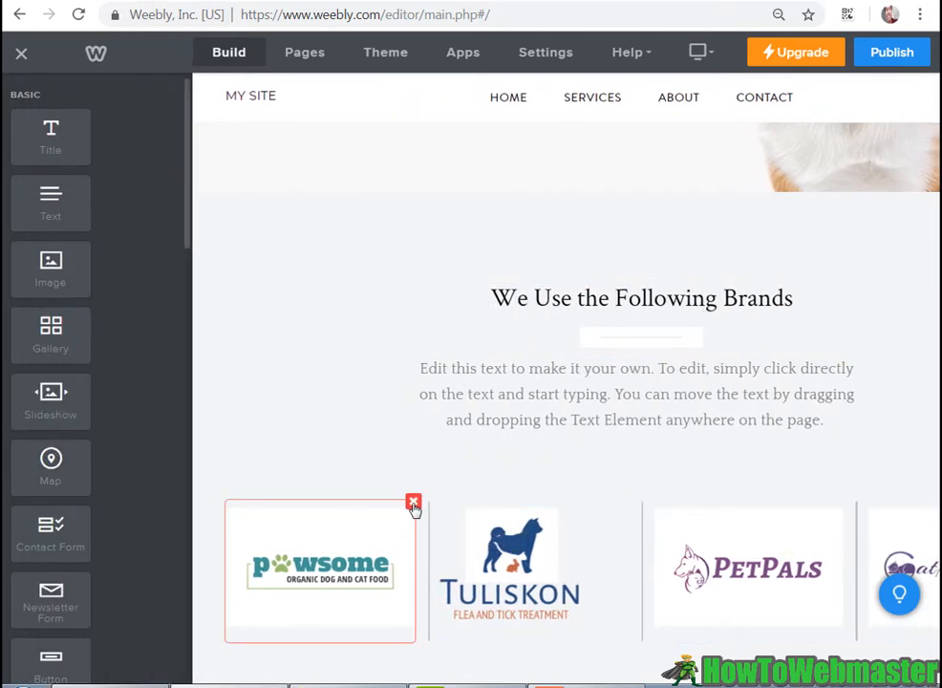
{"action": "left_click", "coordinate": [413, 505]}
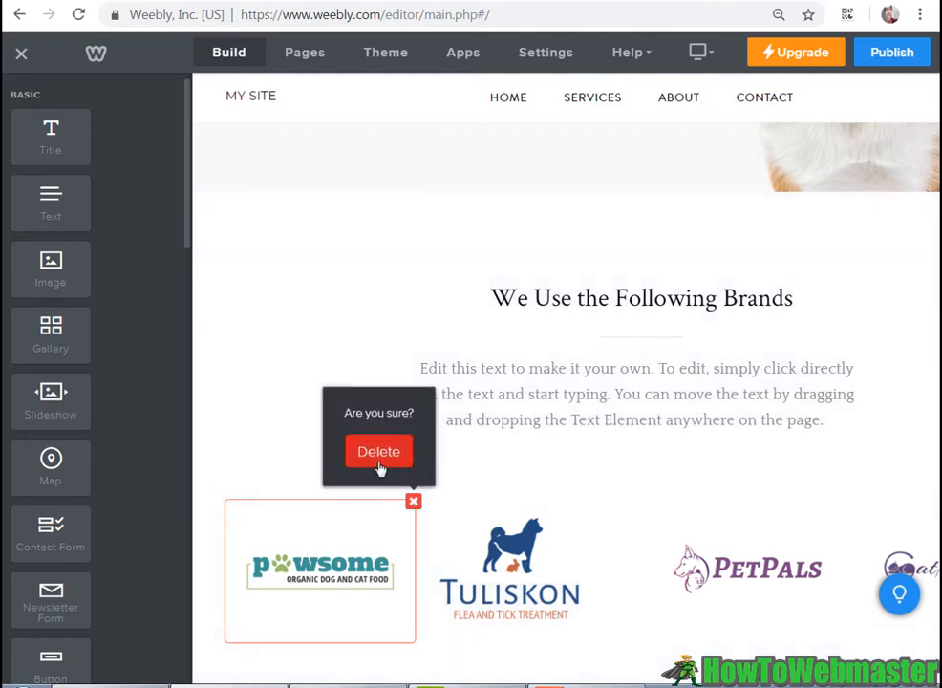
{"action": "left_click", "coordinate": [379, 455]}
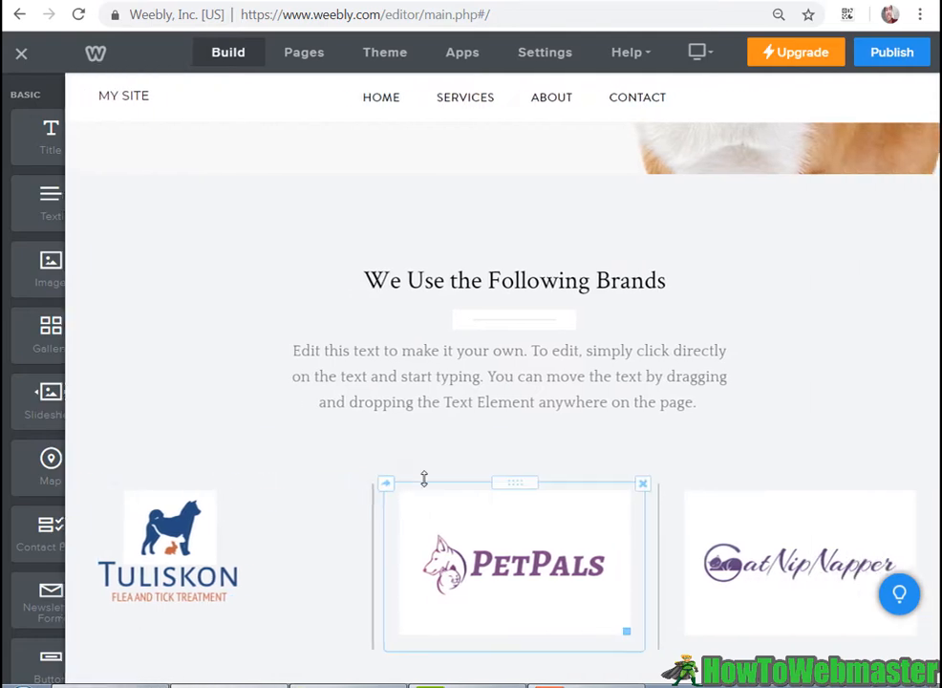
- Add an image element directly below the "We Use the Following Brands" heading and search the free photos for "dog"
{"action": "mouse_move", "coordinate": [76, 348]}
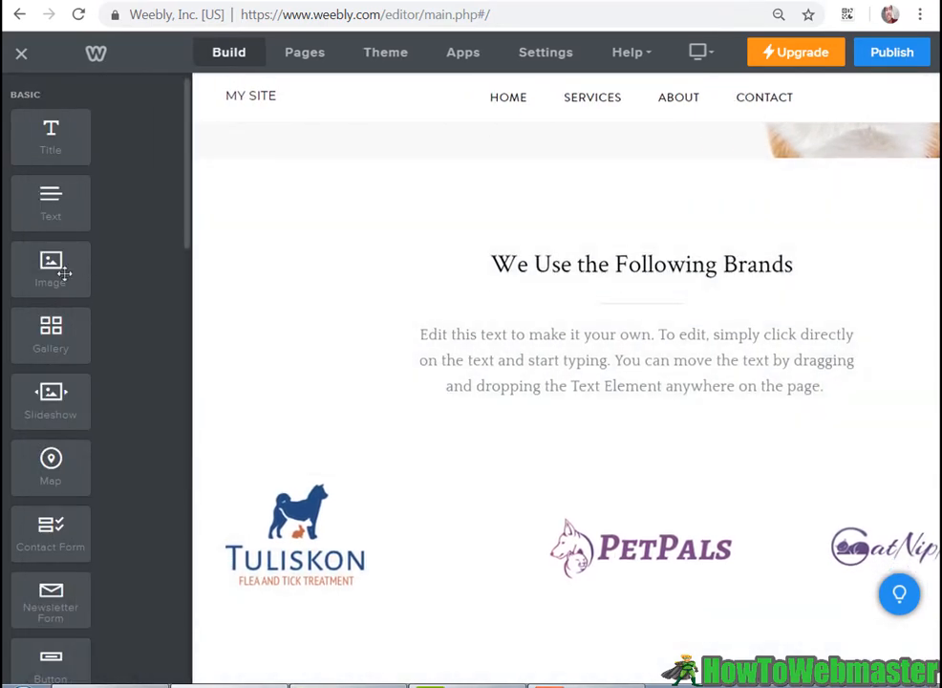
{"action": "left_click_drag", "start_coordinate": [50, 267], "coordinate": [437, 301]}
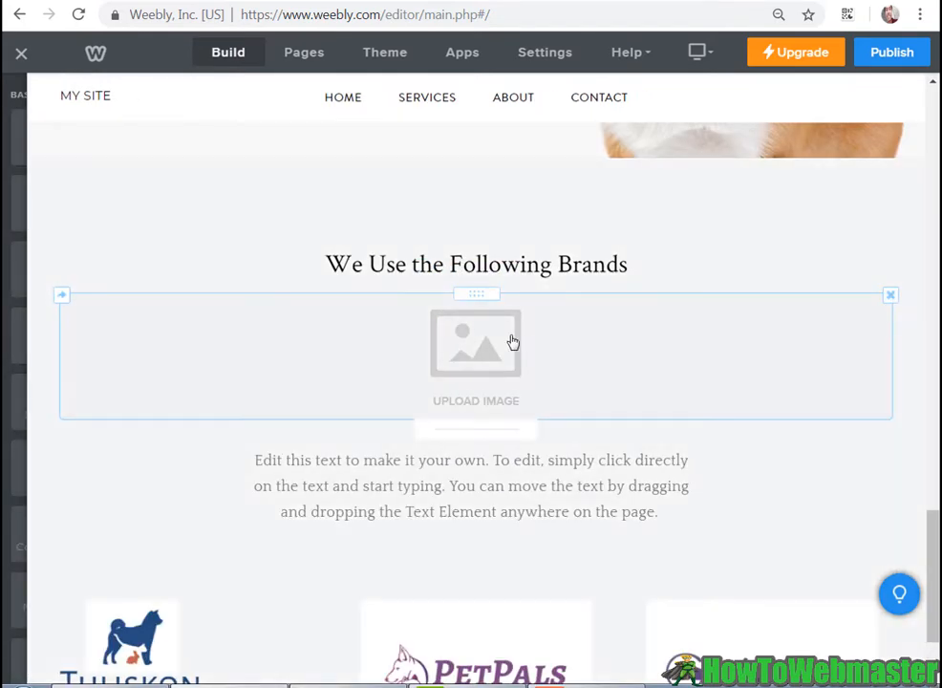
{"action": "left_click", "coordinate": [478, 344]}
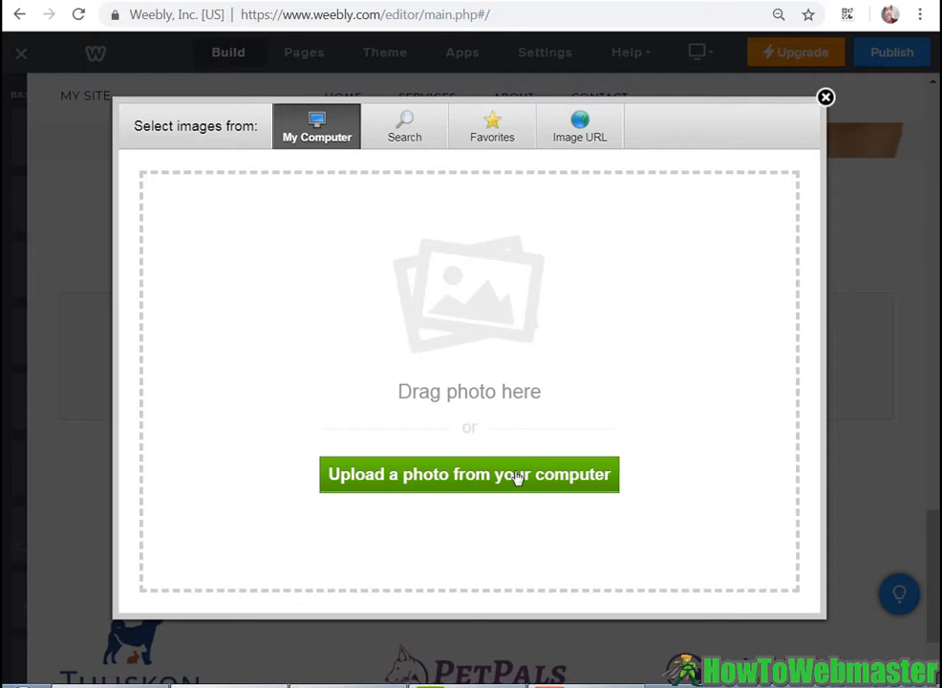
{"action": "left_click", "coordinate": [390, 133]}
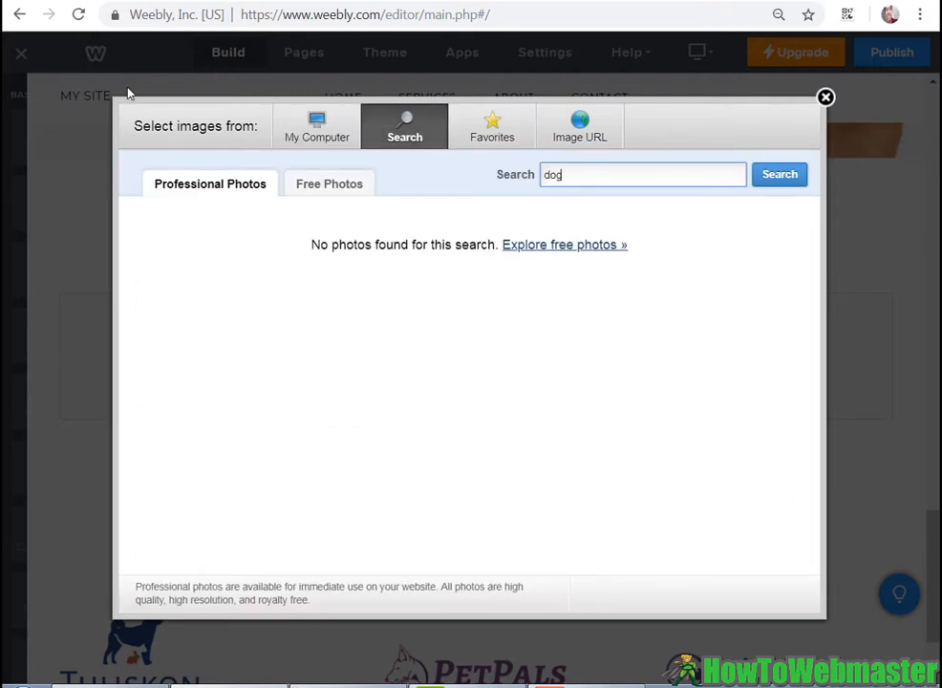
{"action": "left_click", "coordinate": [326, 185]}
{"action": "left_click_drag", "start_coordinate": [587, 174], "coordinate": [532, 180]}
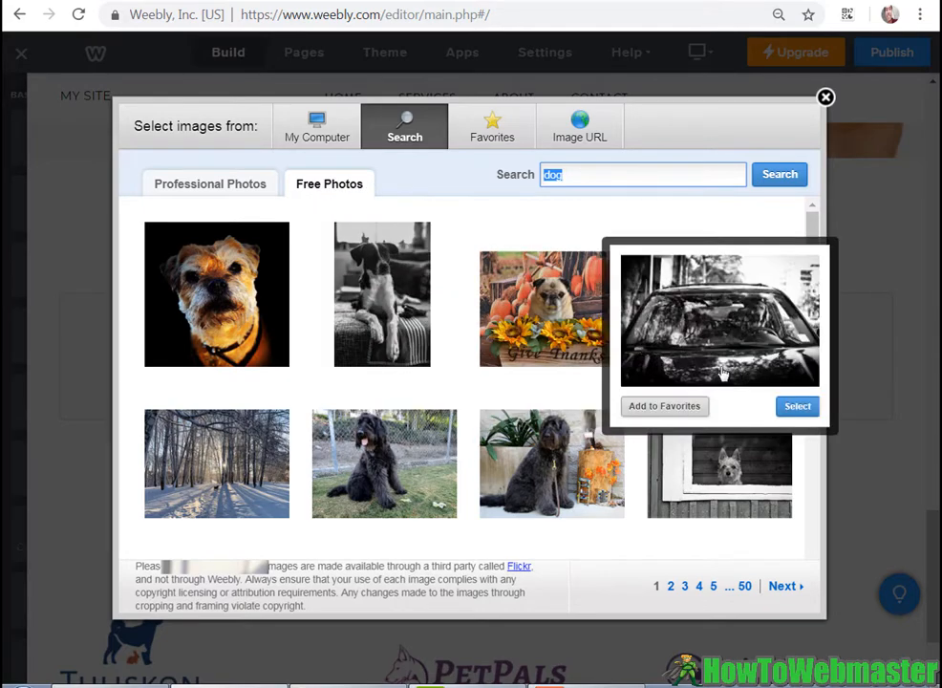
- Fill the image element with the photo of the pug in a brown hat and red maple-leaf bandana
{"action": "scroll", "coordinate": [280, 198], "scroll_direction": "down", "scroll_amount": 4}
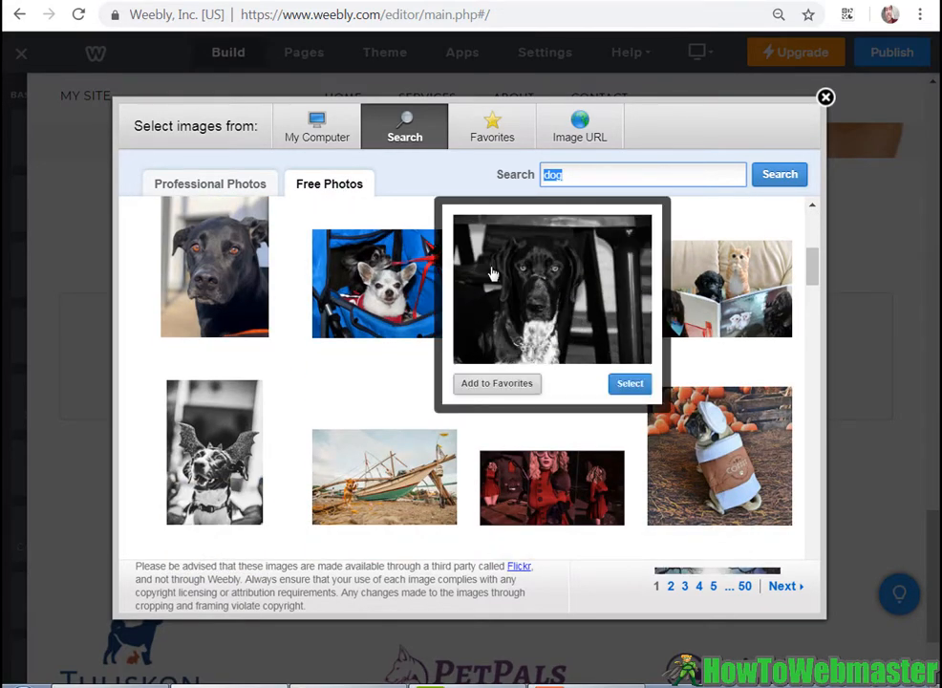
{"action": "scroll", "coordinate": [381, 280], "scroll_direction": "down", "scroll_amount": 6}
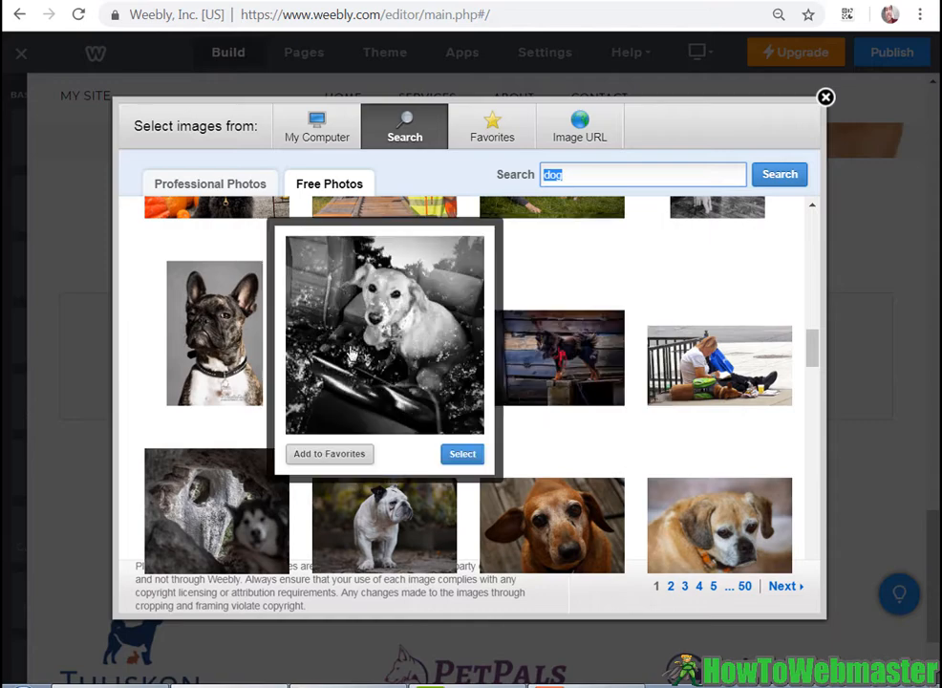
{"action": "mouse_move", "coordinate": [252, 434]}
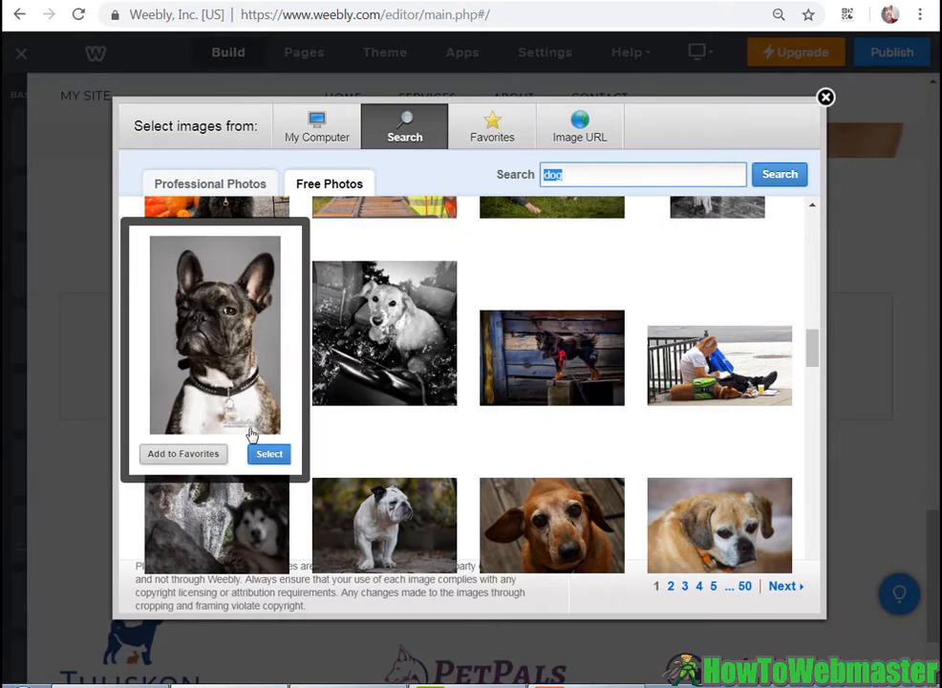
{"action": "mouse_move", "coordinate": [594, 385]}
{"action": "scroll", "coordinate": [605, 393], "scroll_direction": "down", "scroll_amount": 6}
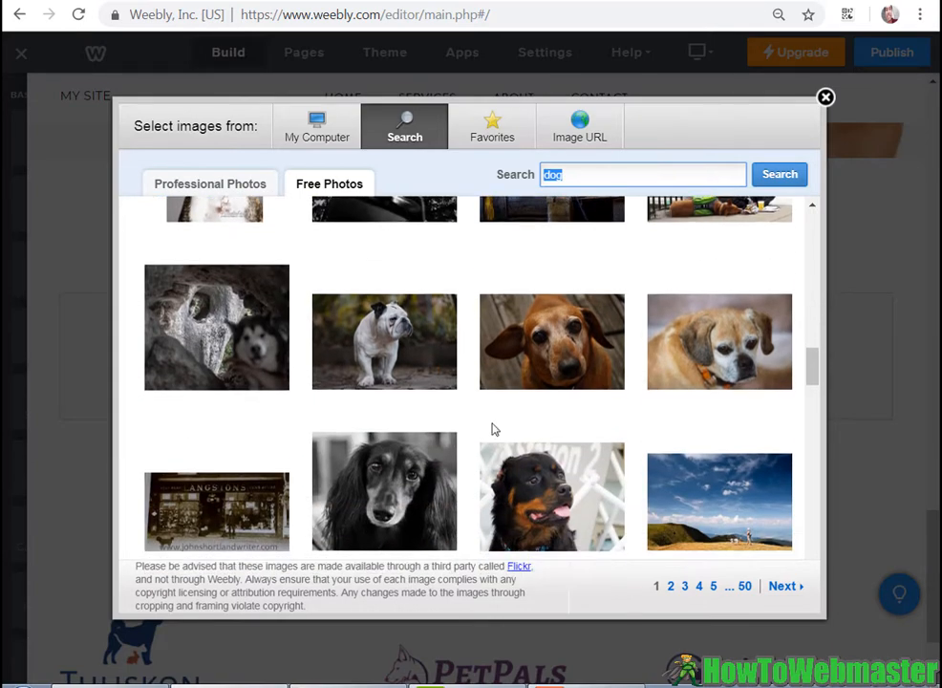
{"action": "mouse_move", "coordinate": [371, 451]}
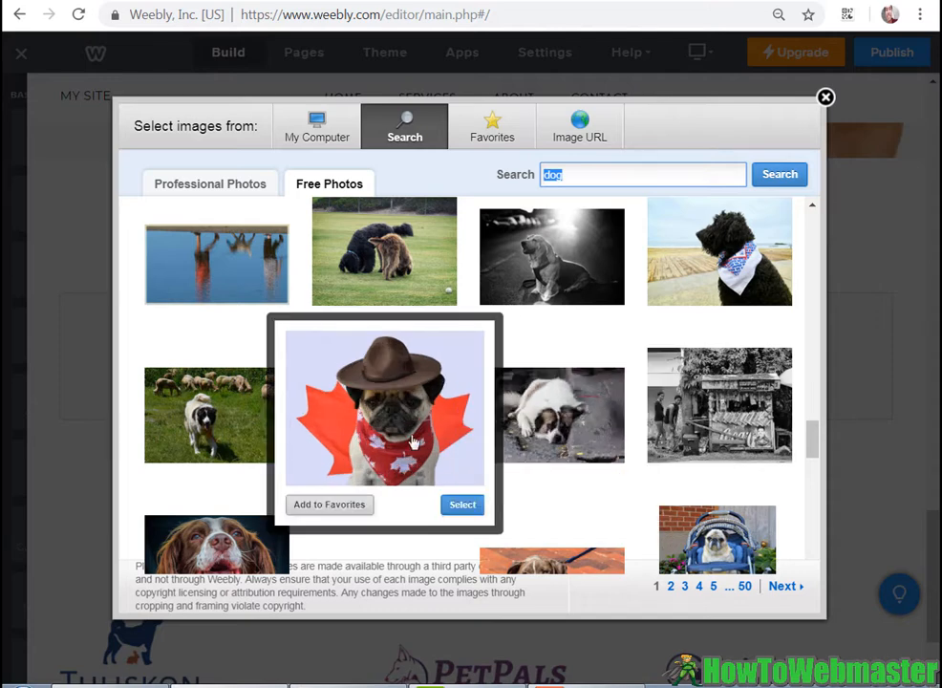
{"action": "left_click", "coordinate": [462, 510]}
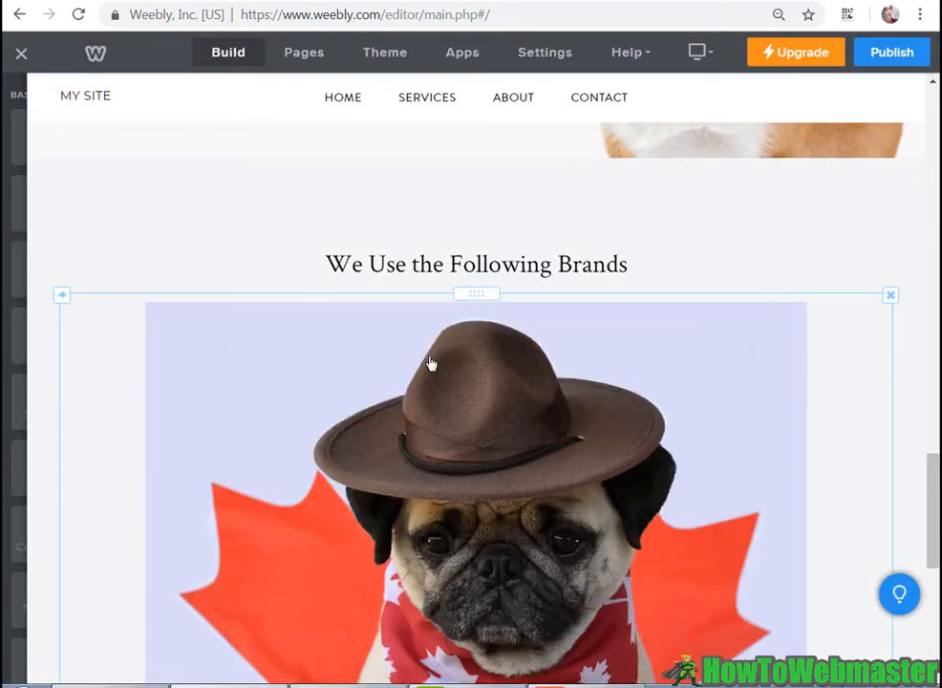
{"action": "scroll", "coordinate": [497, 368], "scroll_direction": "down", "scroll_amount": 3}
{"action": "scroll", "coordinate": [536, 381], "scroll_direction": "up", "scroll_amount": 2}
{"action": "scroll", "coordinate": [459, 243], "scroll_direction": "down", "scroll_amount": 5}
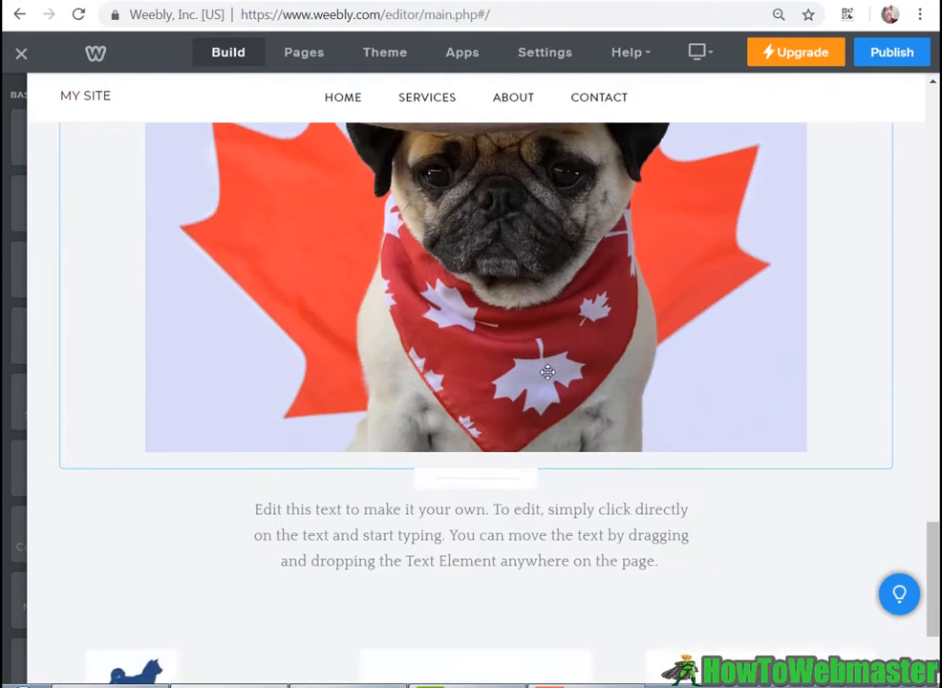
- Add a YouTube video element beneath the paragraph above the brand logos
{"action": "mouse_move", "coordinate": [3, 261]}
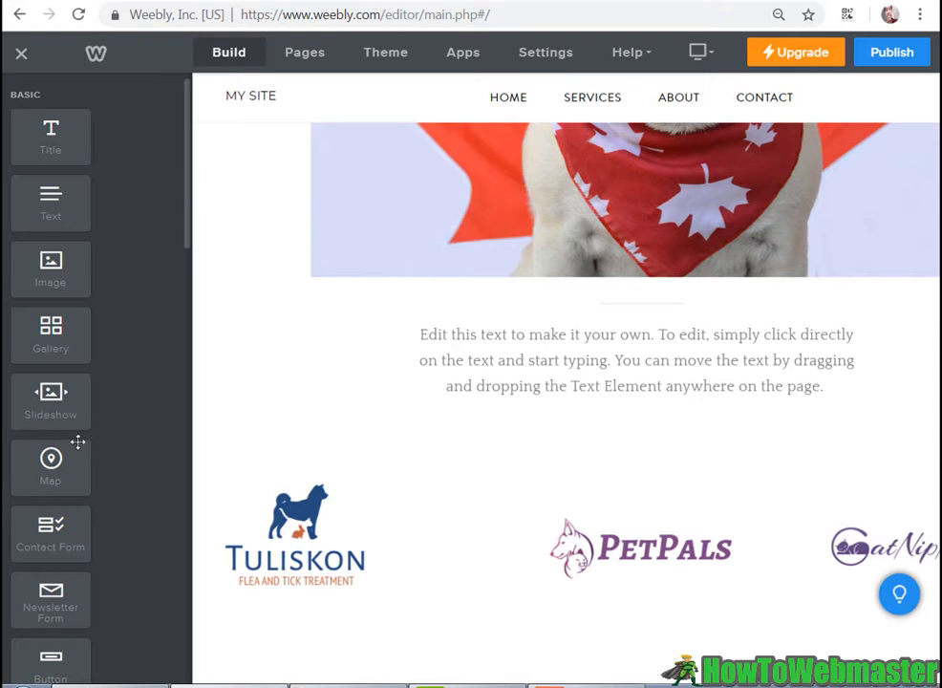
{"action": "scroll", "coordinate": [75, 327], "scroll_direction": "down", "scroll_amount": 4}
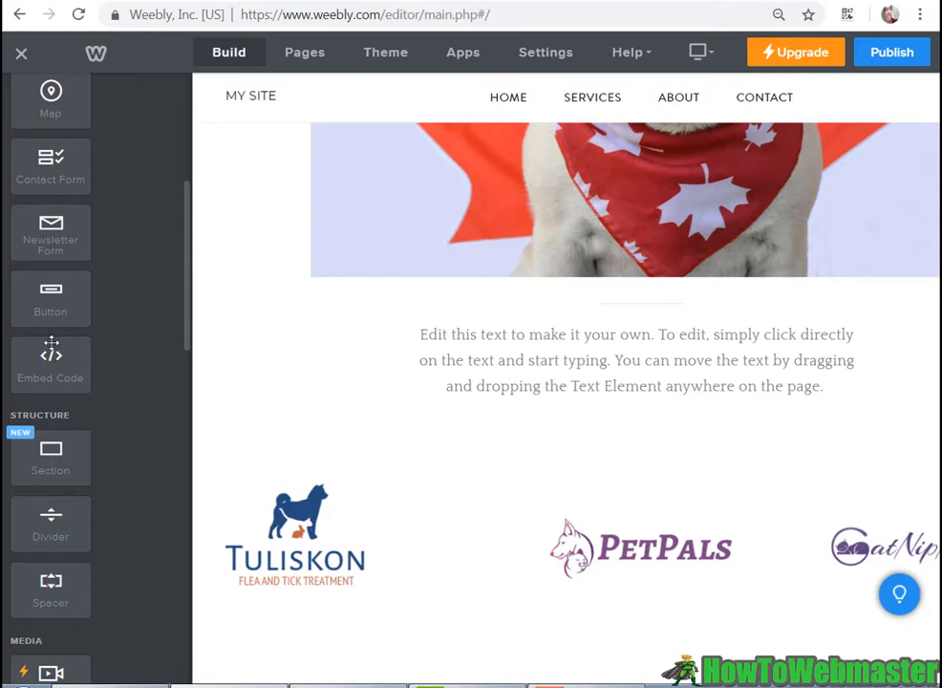
{"action": "scroll", "coordinate": [81, 315], "scroll_direction": "down", "scroll_amount": 2}
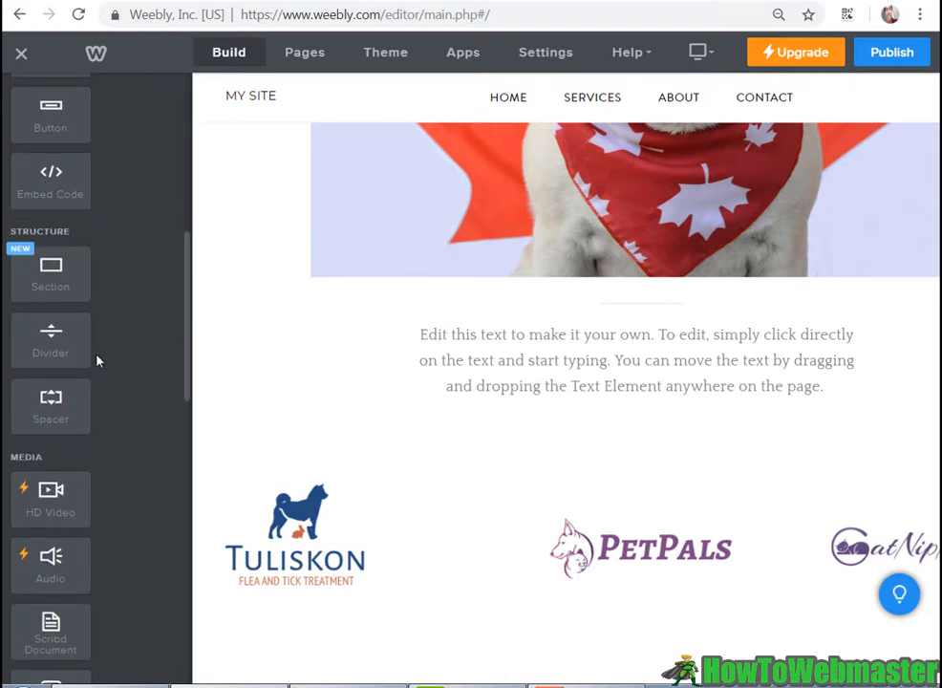
{"action": "scroll", "coordinate": [96, 360], "scroll_direction": "down", "scroll_amount": 3}
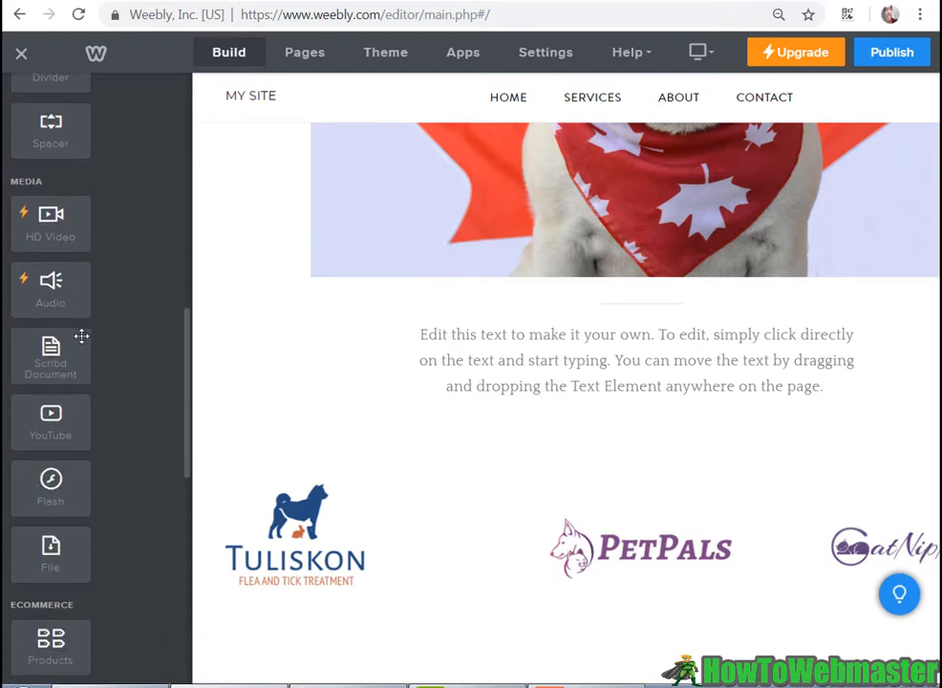
{"action": "scroll", "coordinate": [82, 335], "scroll_direction": "down", "scroll_amount": 2}
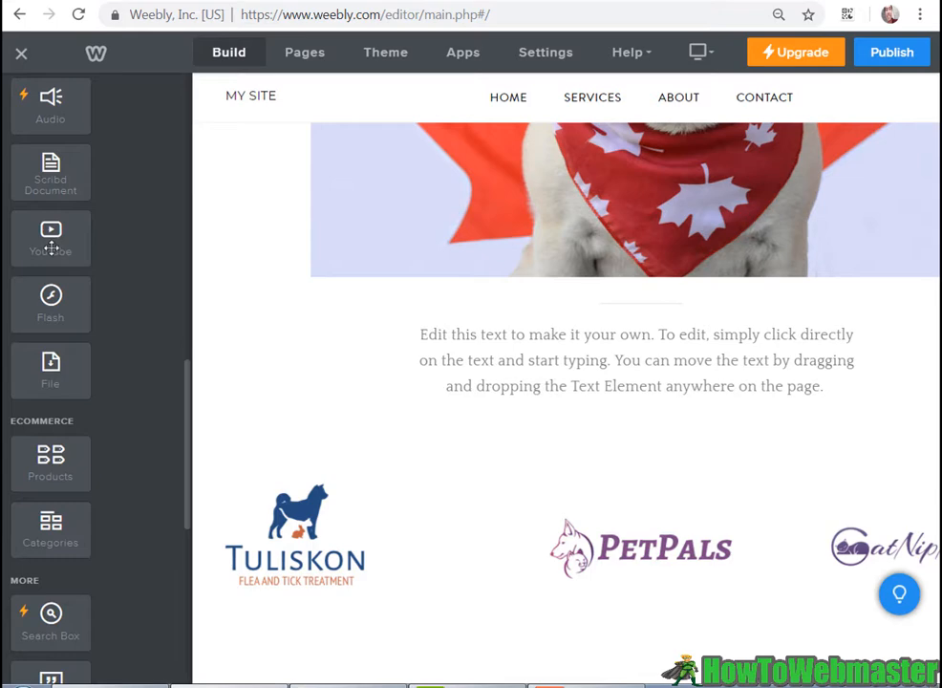
{"action": "left_click_drag", "start_coordinate": [50, 246], "coordinate": [469, 413]}
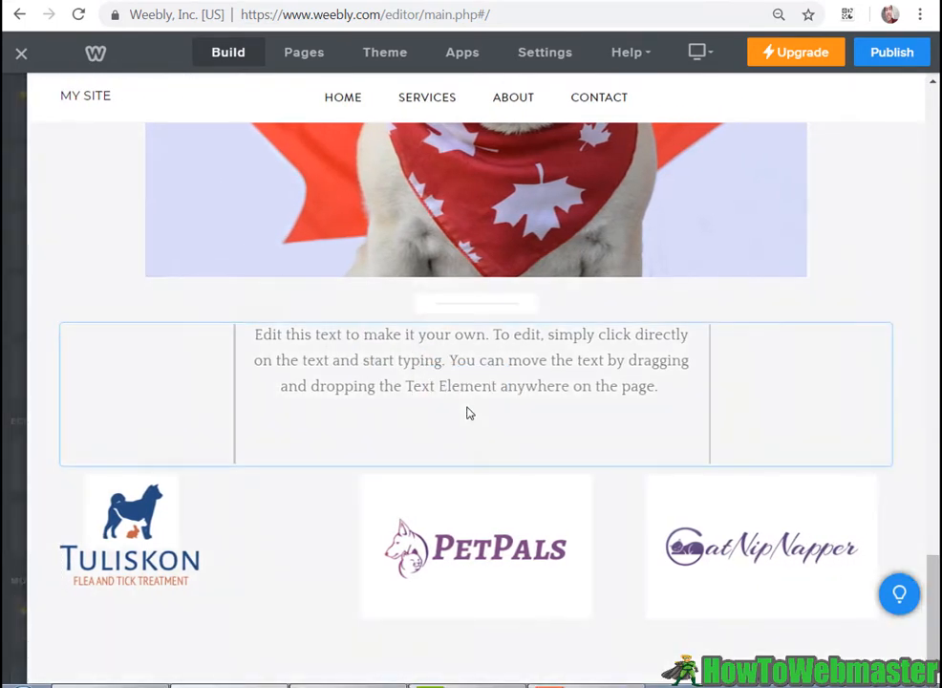
{"action": "scroll", "coordinate": [469, 413], "scroll_direction": "down", "scroll_amount": 1}
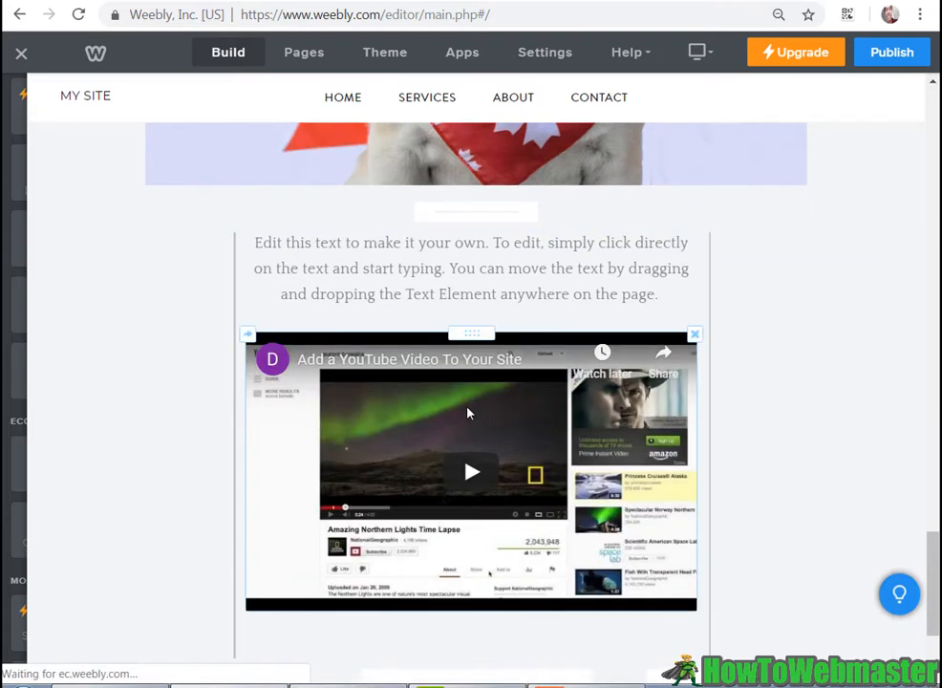
{"action": "scroll", "coordinate": [471, 399], "scroll_direction": "down", "scroll_amount": 2}
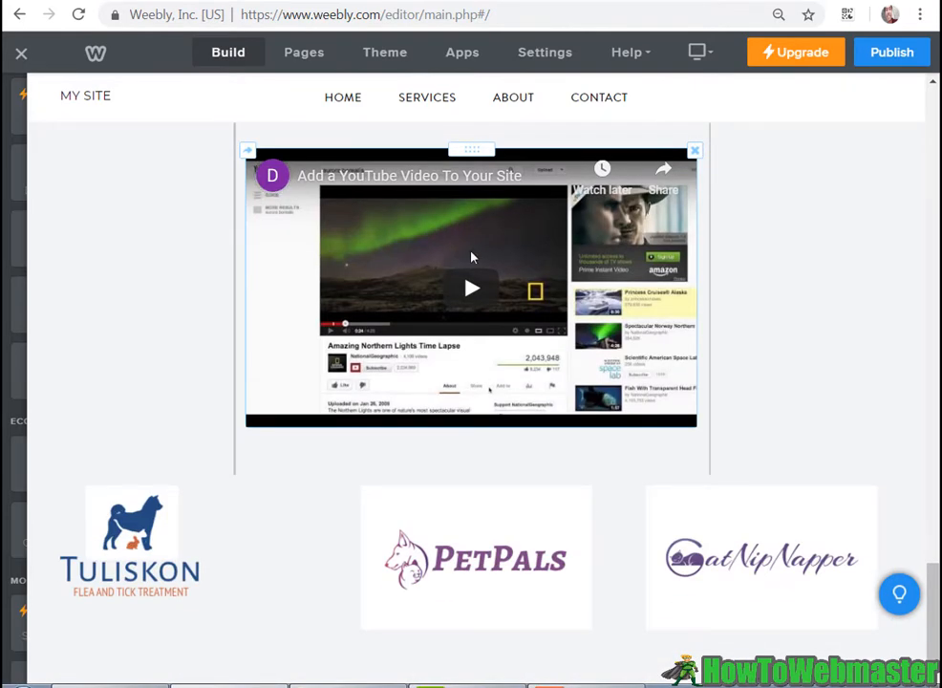
{"action": "left_click", "coordinate": [516, 253]}
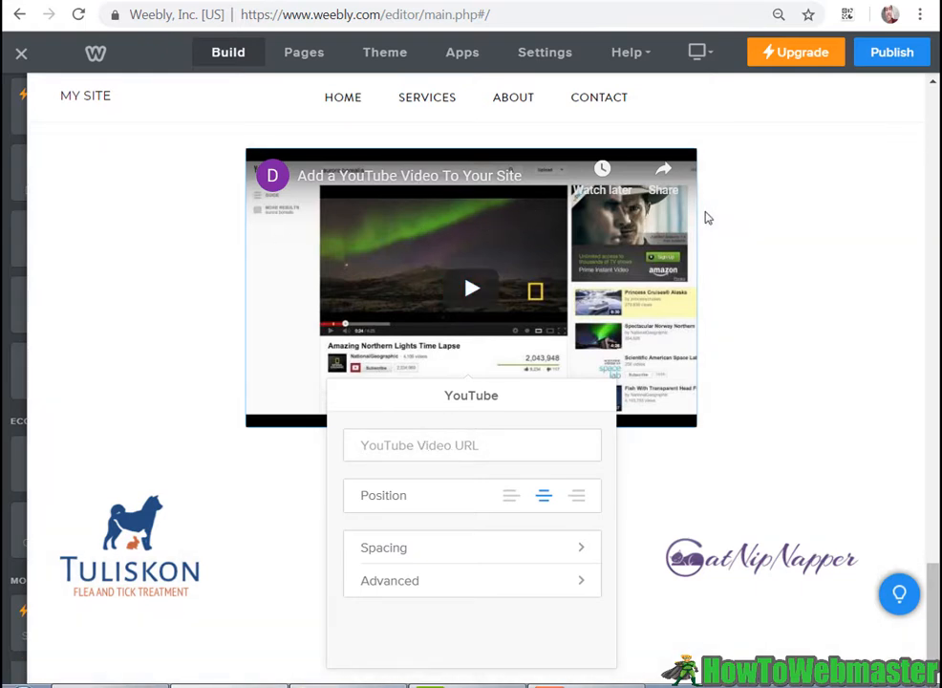
{"action": "type", "text": "https://www.youtube.com/watch?v=4ckgHfCX9Ok"}
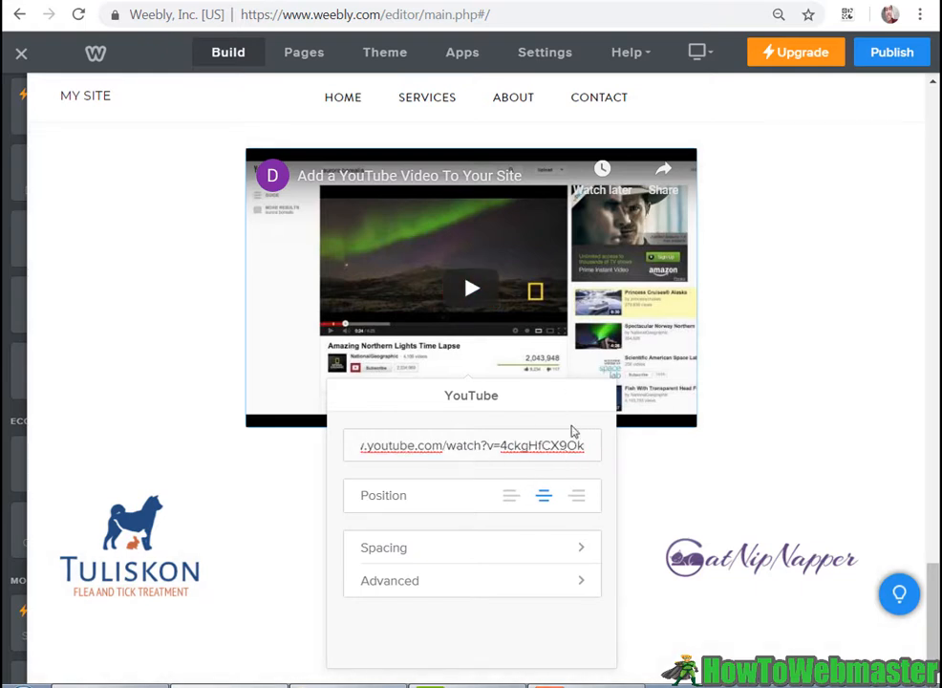
{"action": "left_click", "coordinate": [748, 394]}
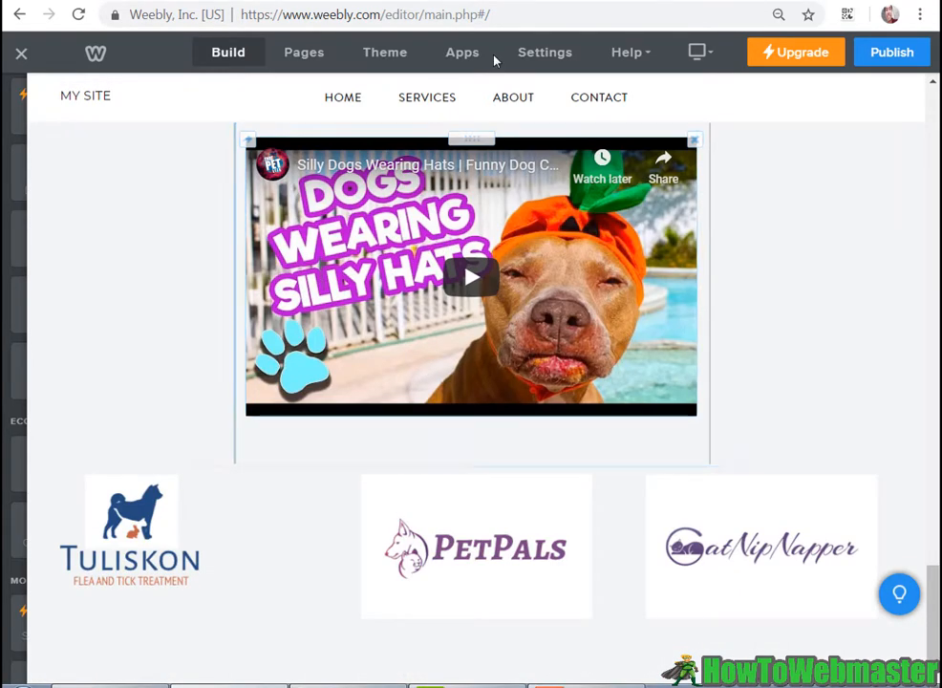
- View the site's Services page, open page management, and view the Contact page
{"action": "scroll", "coordinate": [936, 511], "scroll_direction": "up", "scroll_amount": 20}
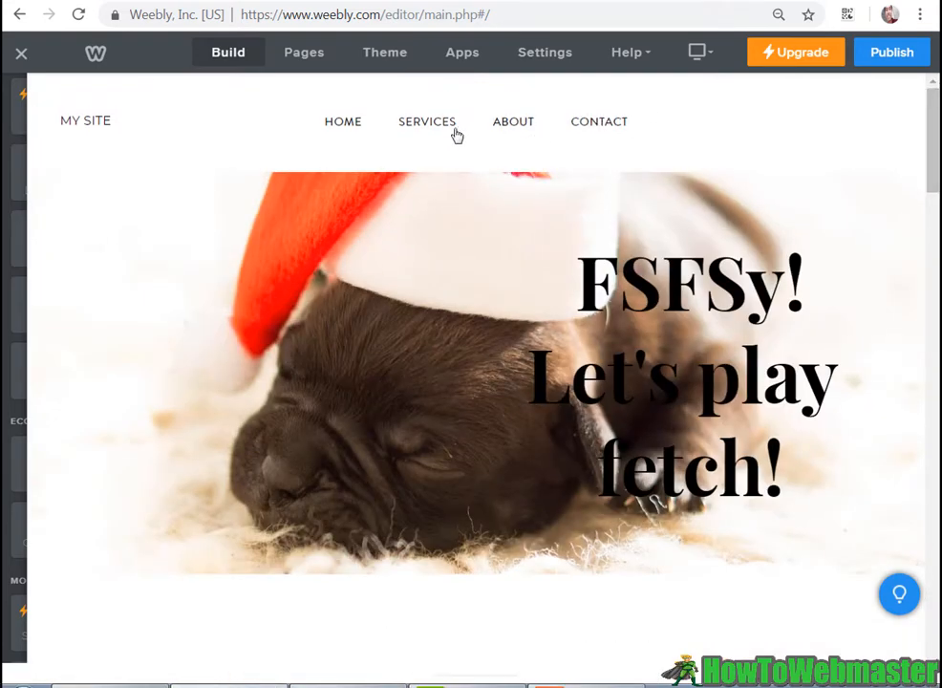
{"action": "left_click", "coordinate": [409, 125]}
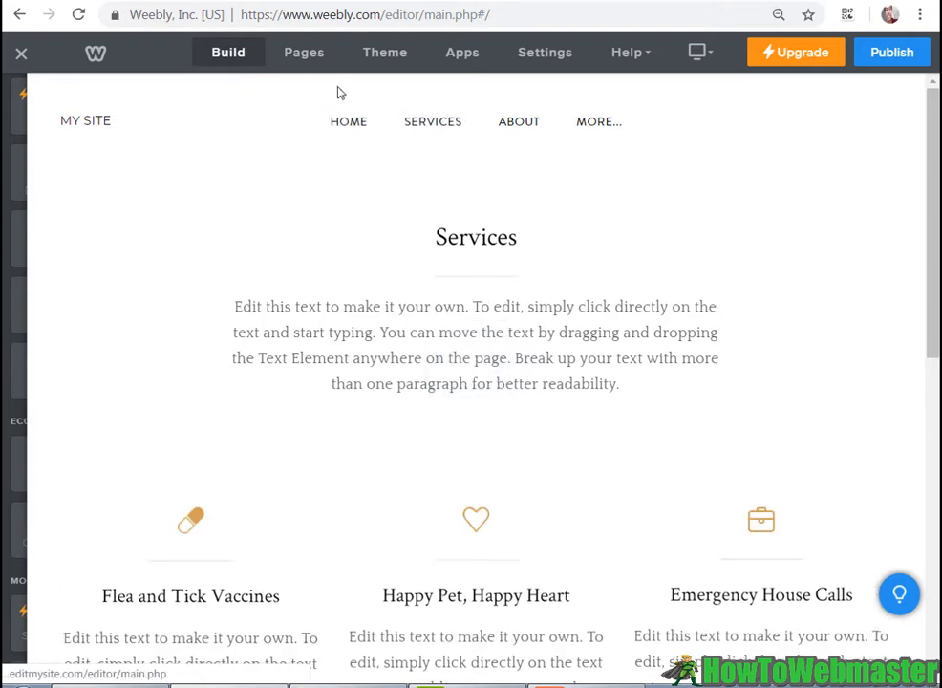
{"action": "left_click", "coordinate": [304, 55]}
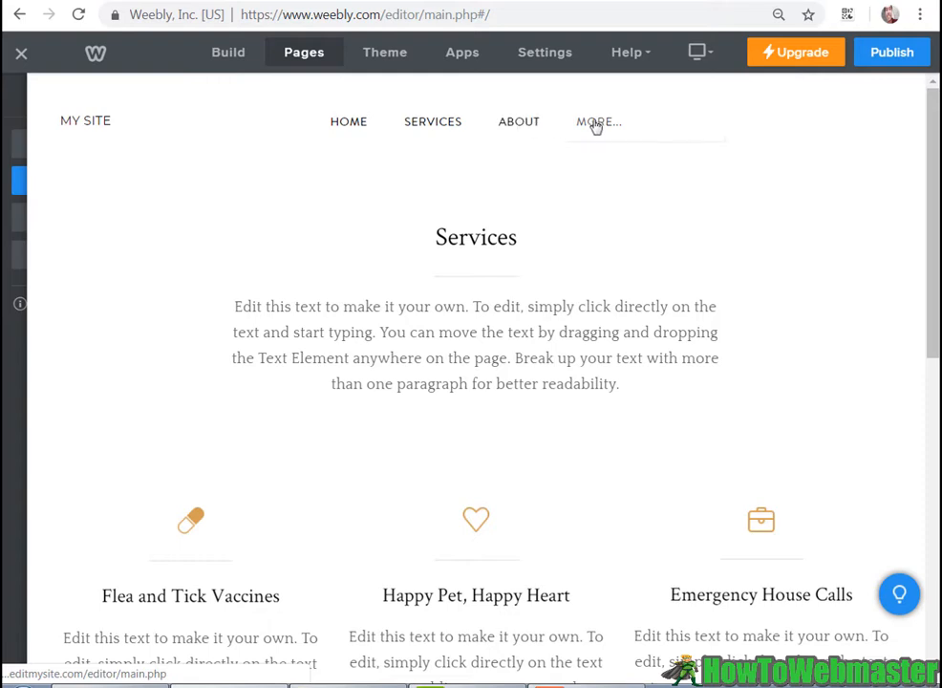
{"action": "left_click", "coordinate": [612, 153]}
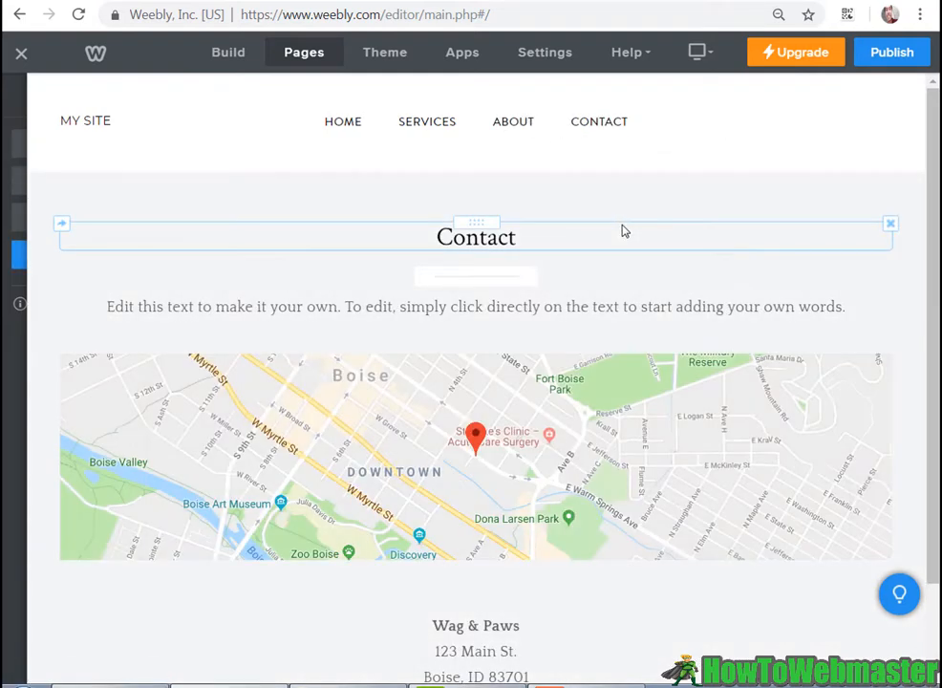
{"action": "scroll", "coordinate": [622, 225], "scroll_direction": "down", "scroll_amount": 1}
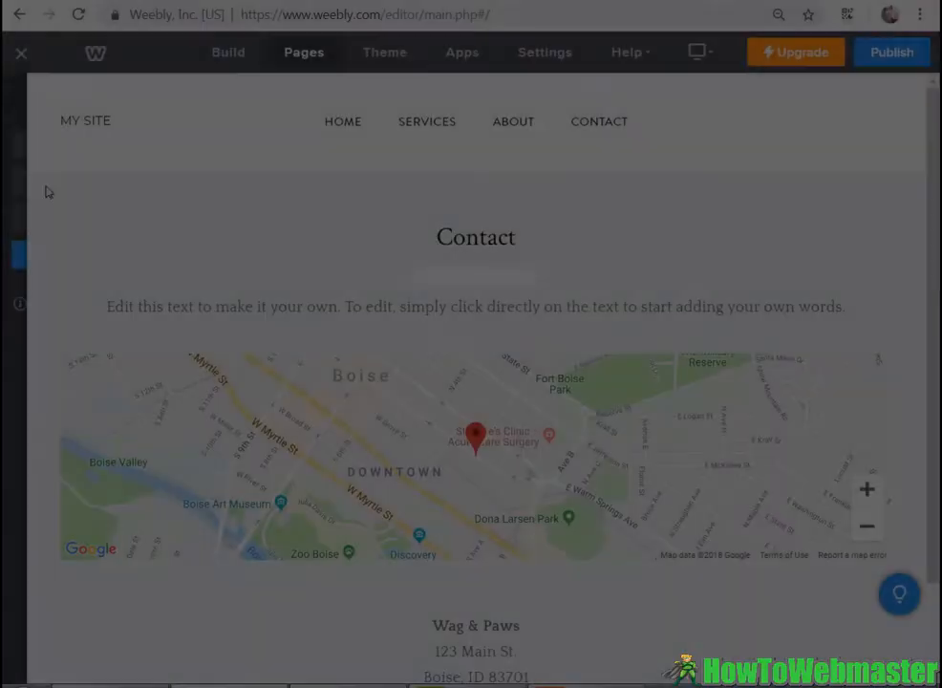
- Add a new blog page to the site
{"action": "mouse_move", "coordinate": [4, 189]}
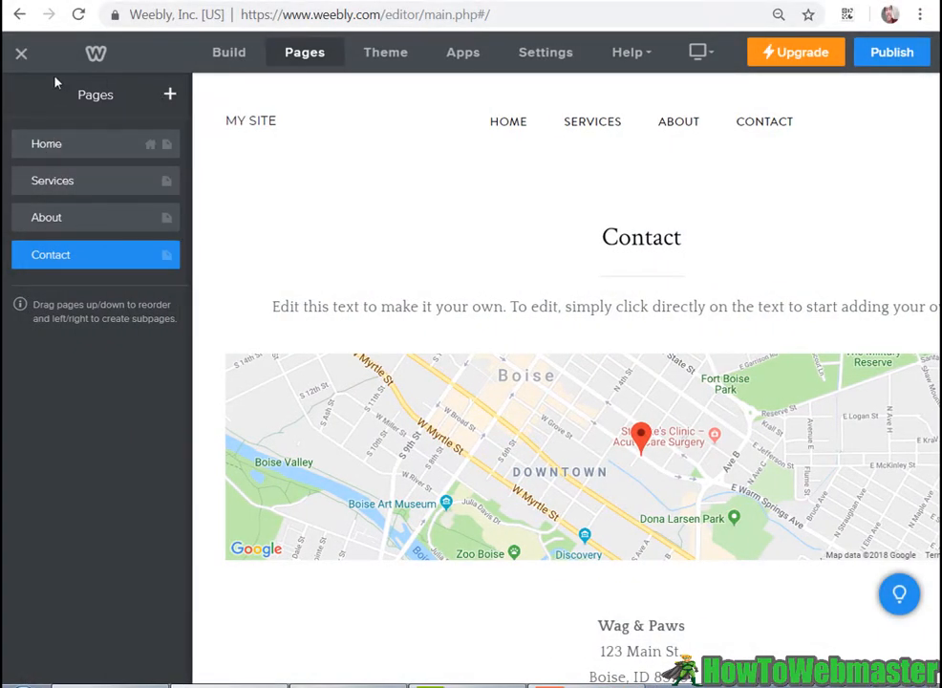
{"action": "left_click", "coordinate": [170, 96]}
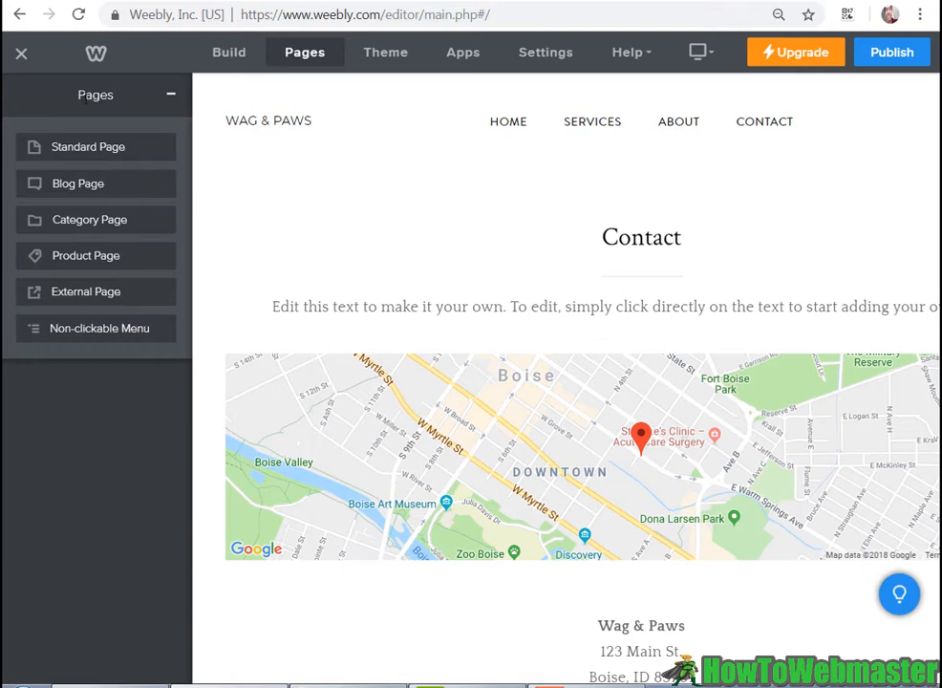
{"action": "left_click", "coordinate": [75, 187]}
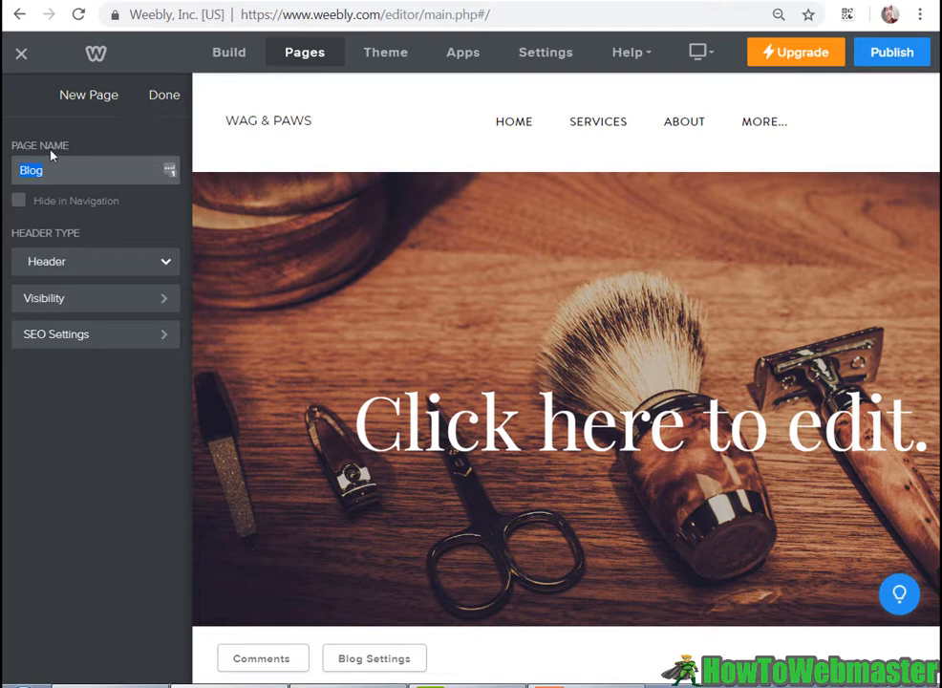
- Finish adding the new page under the name Blog, and review its navigation entry and page layout
{"action": "left_click", "coordinate": [159, 98]}
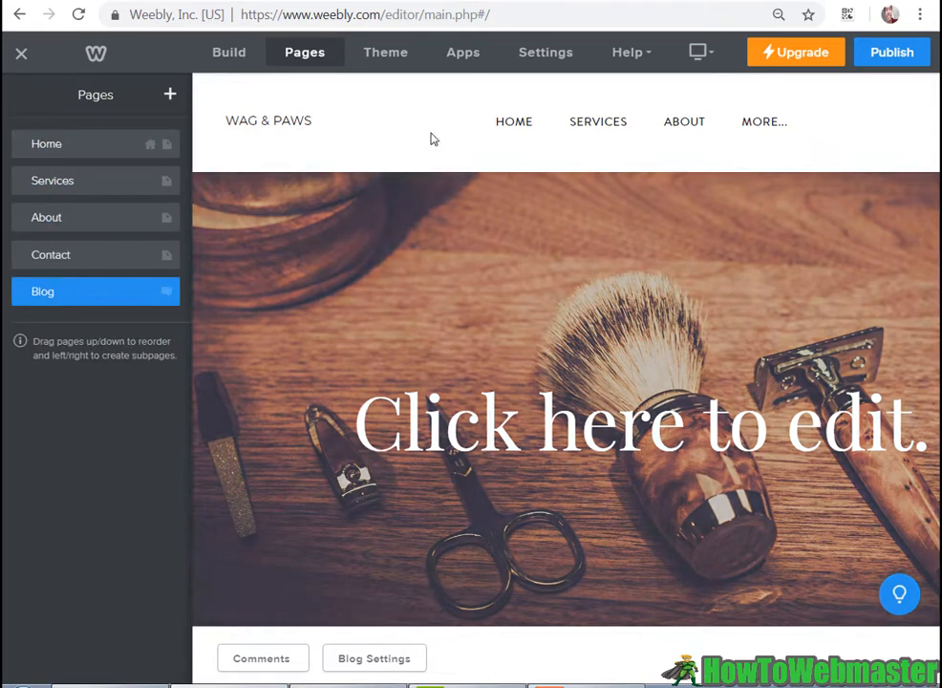
{"action": "mouse_move", "coordinate": [594, 129]}
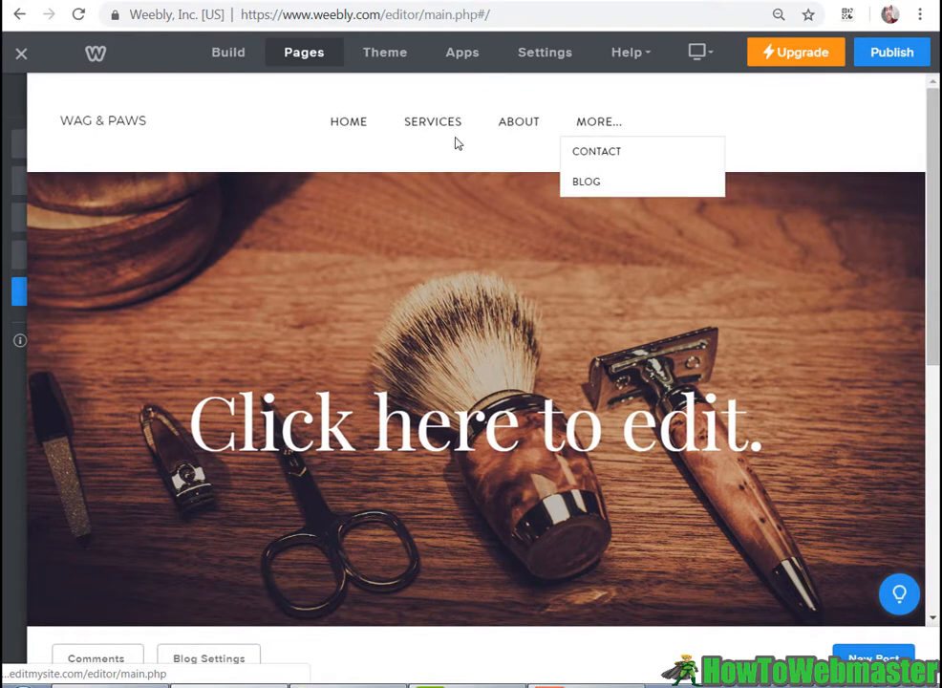
{"action": "left_click", "coordinate": [310, 61]}
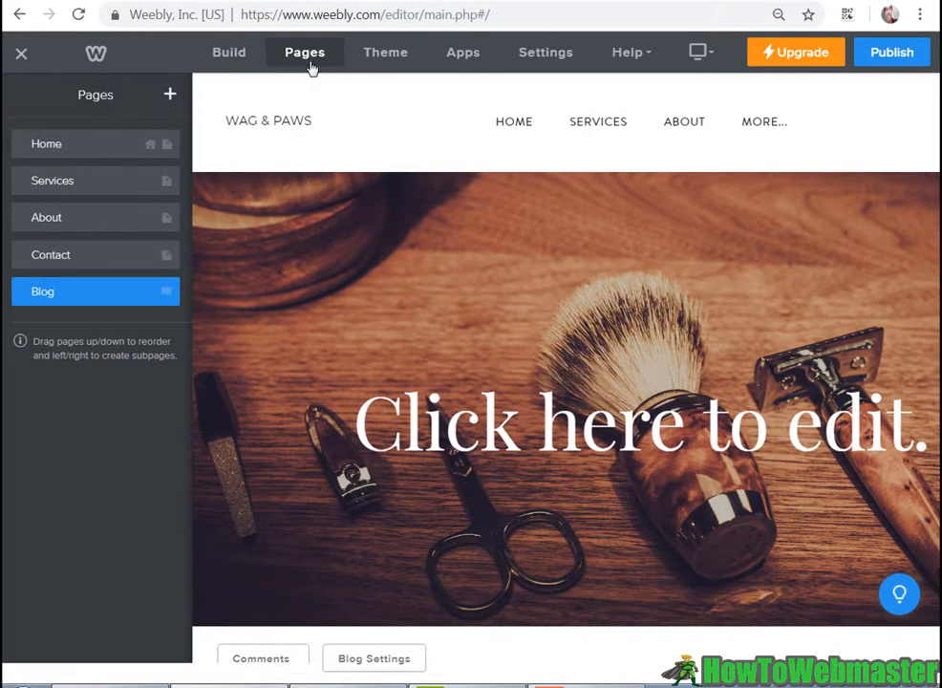
{"action": "left_click", "coordinate": [128, 298]}
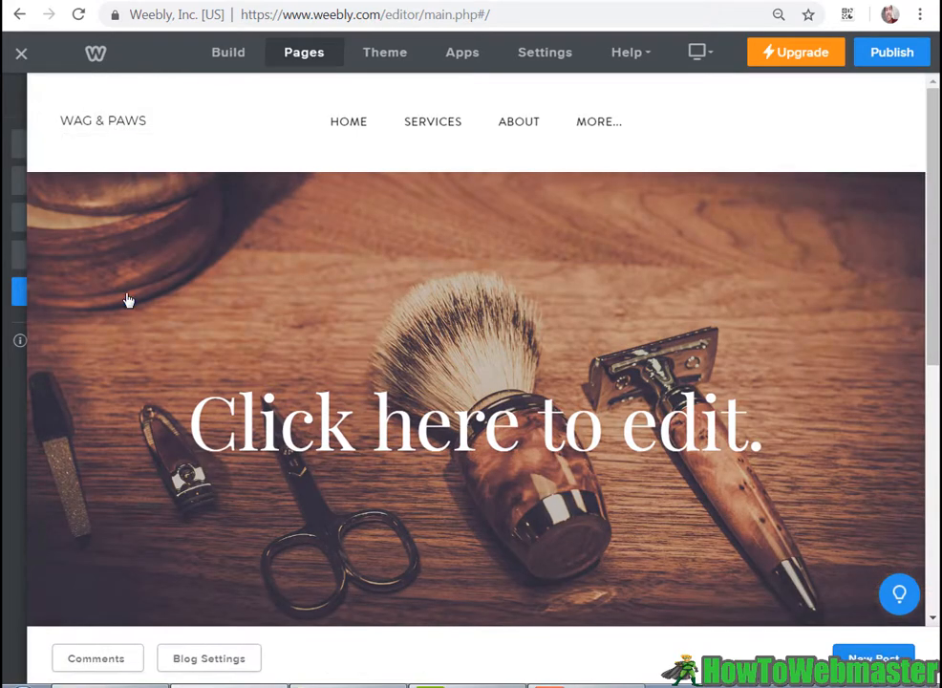
{"action": "scroll", "coordinate": [354, 343], "scroll_direction": "down", "scroll_amount": 2}
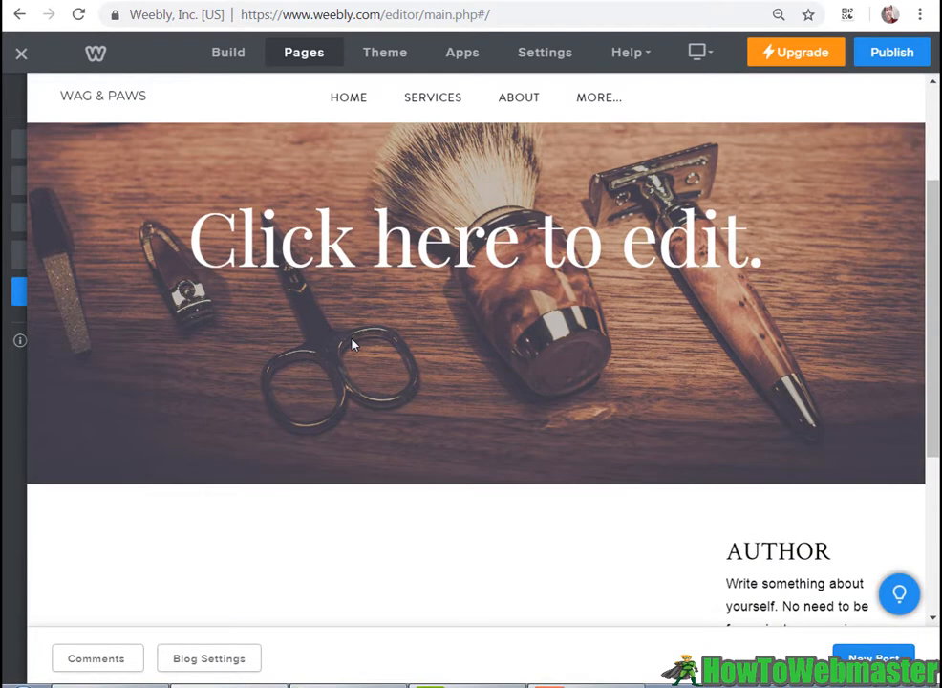
{"action": "scroll", "coordinate": [353, 343], "scroll_direction": "up", "scroll_amount": 2}
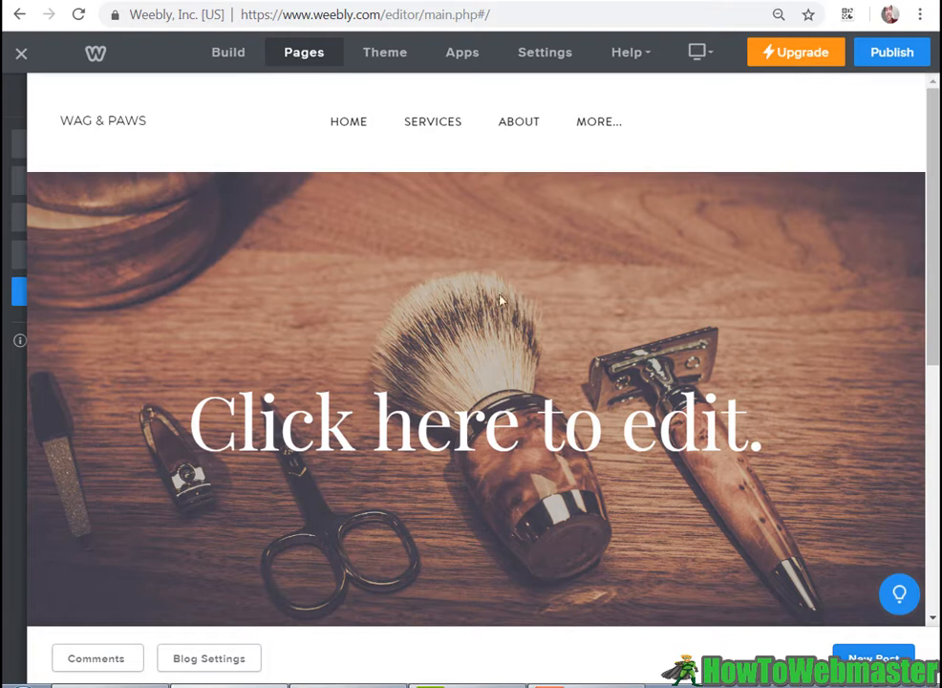
{"action": "scroll", "coordinate": [582, 373], "scroll_direction": "down", "scroll_amount": 5}
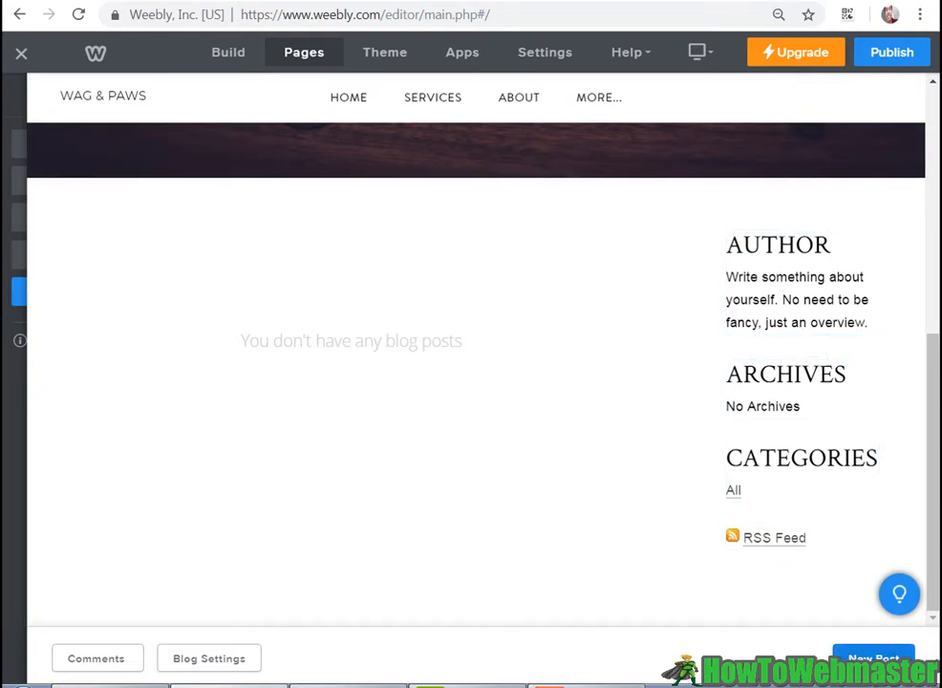
- Start a new blog post and title it "WELCOME TO MY DOGGIE HAT SITE"
{"action": "left_click", "coordinate": [873, 658]}
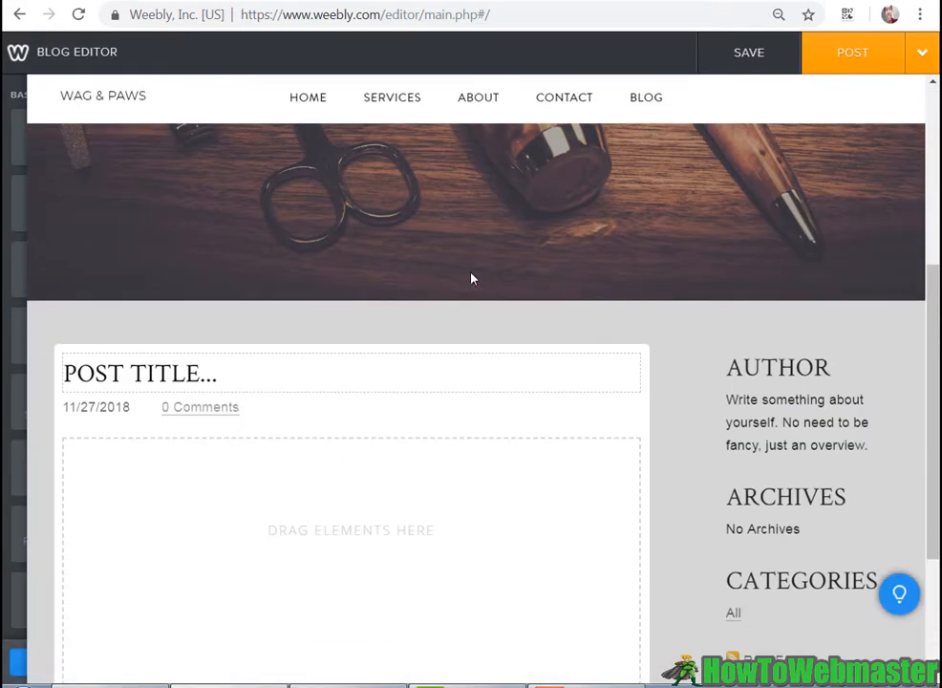
{"action": "scroll", "coordinate": [470, 278], "scroll_direction": "up", "scroll_amount": 3}
{"action": "scroll", "coordinate": [580, 584], "scroll_direction": "down", "scroll_amount": 4}
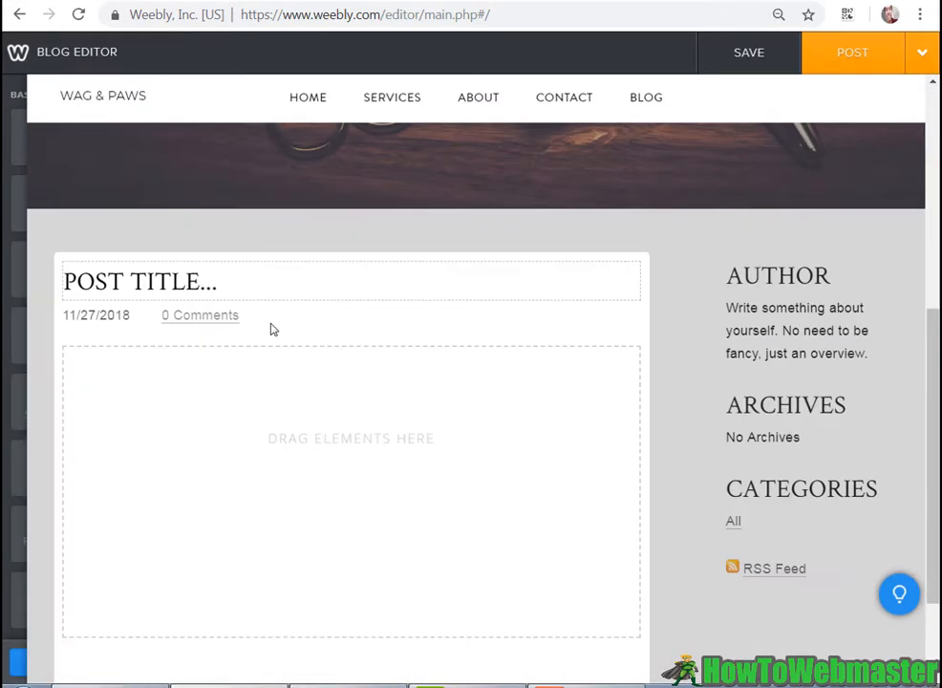
{"action": "left_click", "coordinate": [211, 279]}
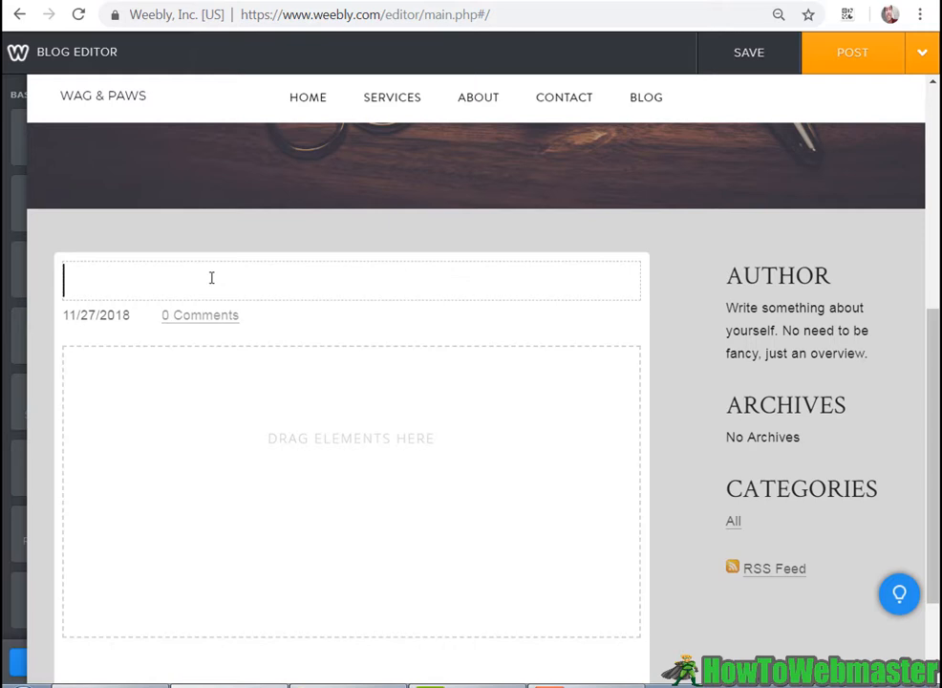
{"action": "scroll", "coordinate": [221, 296], "scroll_direction": "down", "scroll_amount": 2}
{"action": "scroll", "coordinate": [225, 280], "scroll_direction": "up", "scroll_amount": 1}
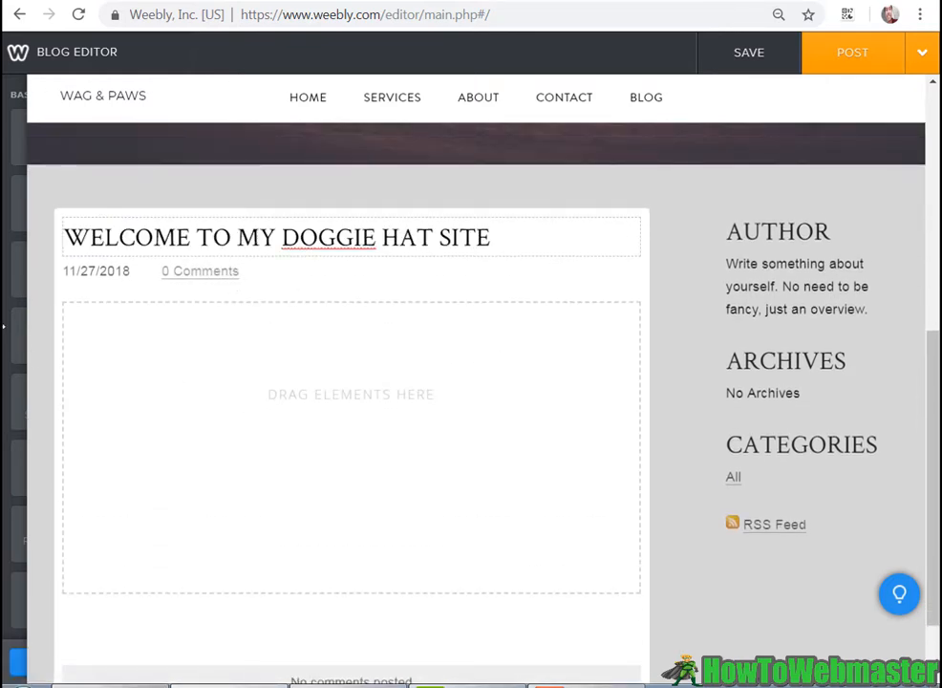
- Add an image element to the blog post's body and a text element directly beneath it
{"action": "mouse_move", "coordinate": [3, 305]}
{"action": "left_click_drag", "start_coordinate": [51, 139], "coordinate": [39, 191]}
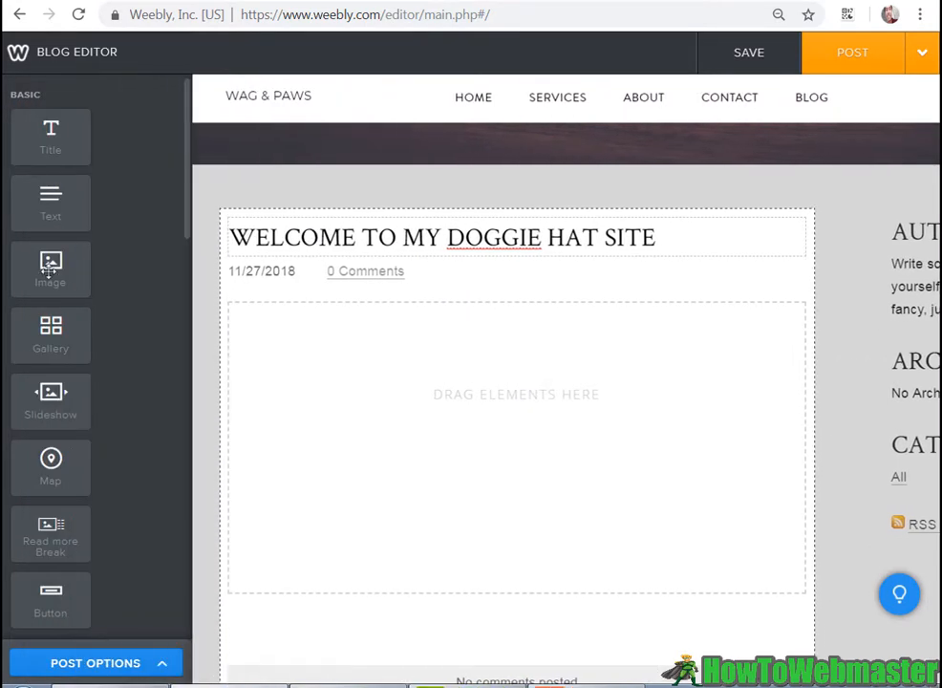
{"action": "left_click_drag", "start_coordinate": [50, 264], "coordinate": [397, 405]}
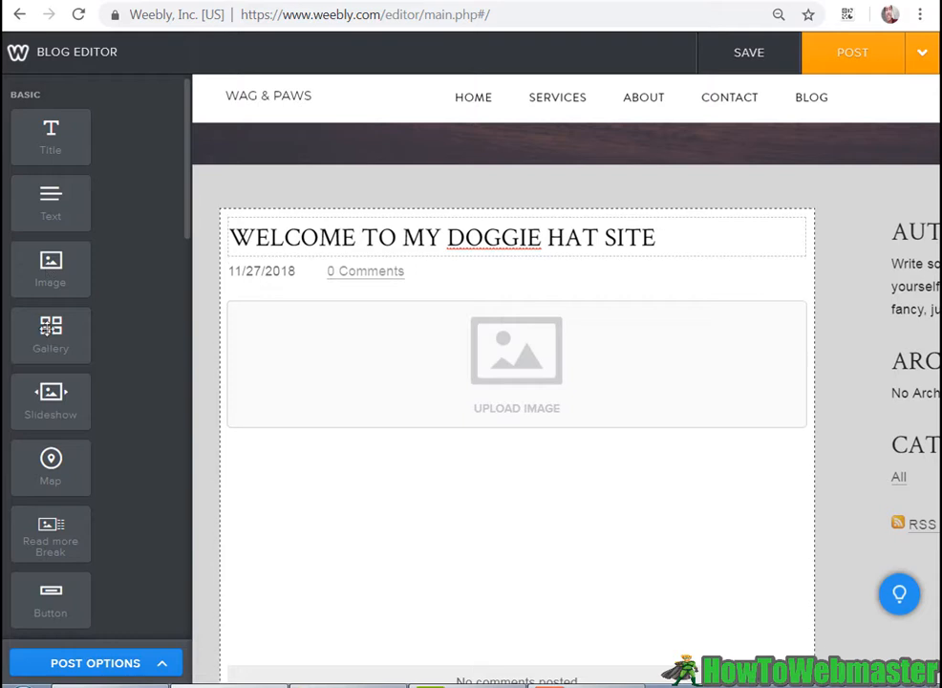
{"action": "left_click_drag", "start_coordinate": [50, 205], "coordinate": [357, 577]}
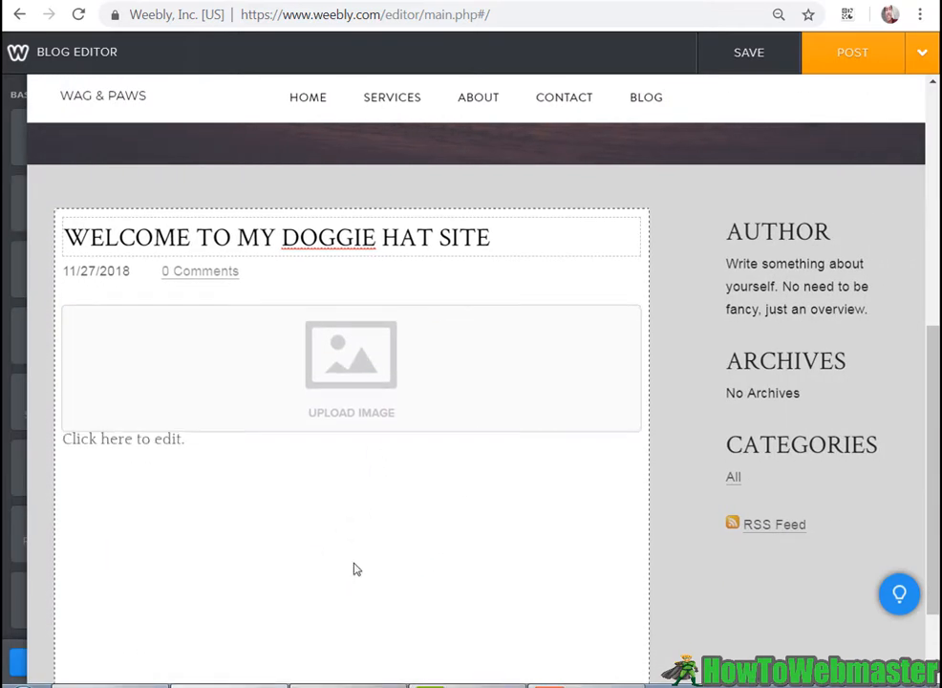
- Fill the post with the photo of the dog in a yellow and blue cap and the text "hdfjhdsfjkh dsjkfhsdjkfhjksdhfjkdski" below it
{"action": "left_click", "coordinate": [124, 442]}
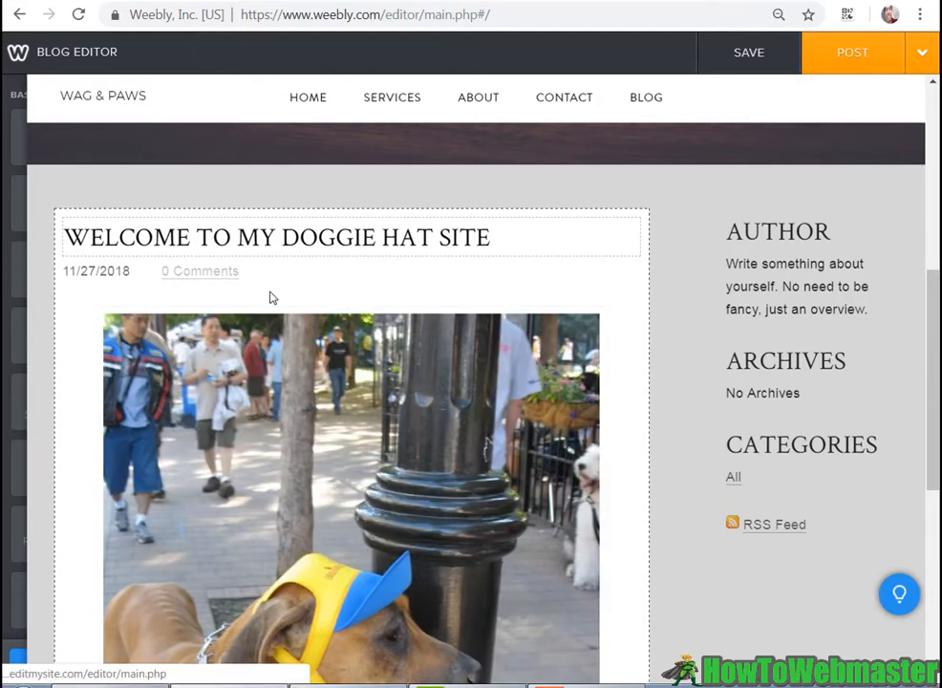
{"action": "scroll", "coordinate": [275, 293], "scroll_direction": "down", "scroll_amount": 3}
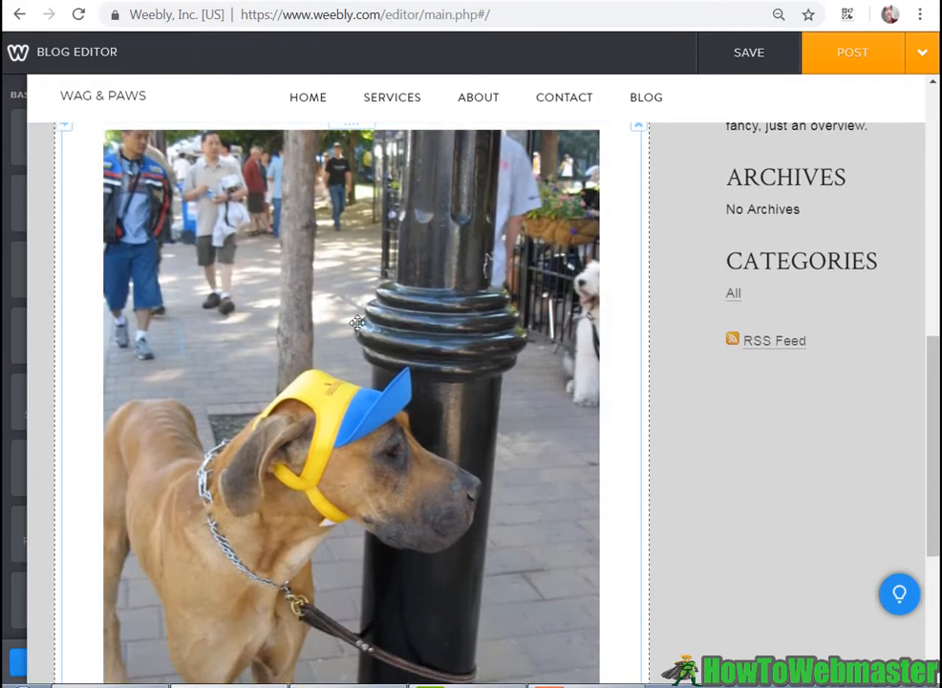
{"action": "scroll", "coordinate": [310, 239], "scroll_direction": "up", "scroll_amount": 2}
{"action": "scroll", "coordinate": [313, 233], "scroll_direction": "down", "scroll_amount": 3}
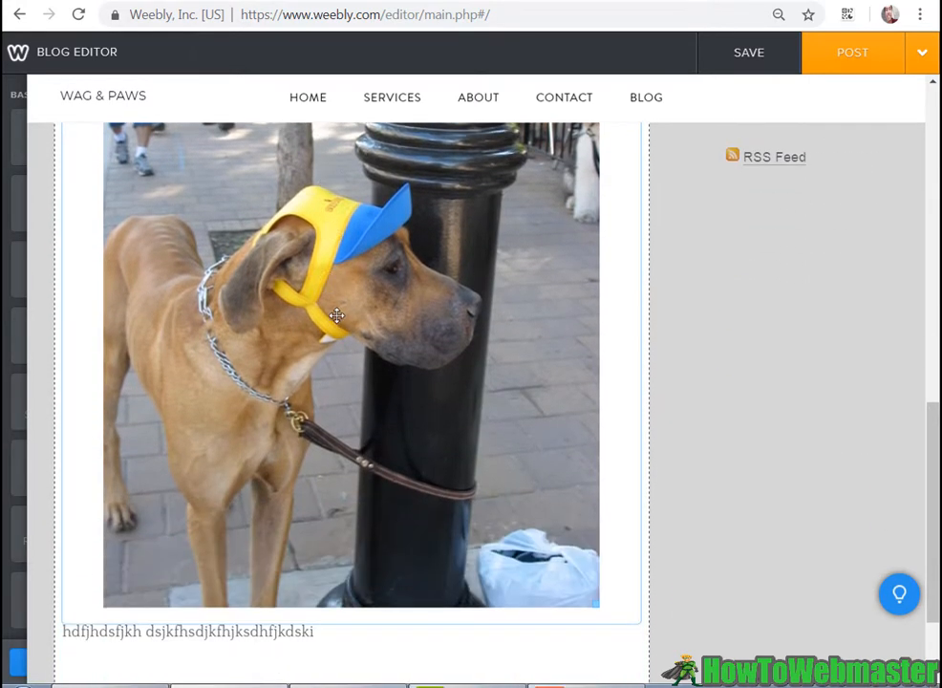
{"action": "scroll", "coordinate": [436, 260], "scroll_direction": "down", "scroll_amount": 2}
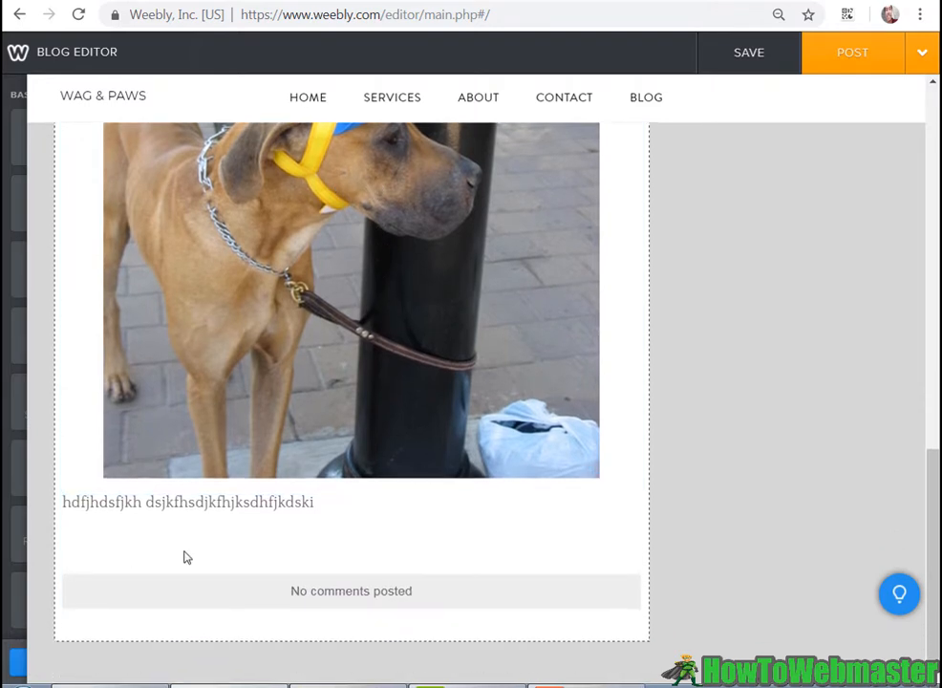
{"action": "left_click", "coordinate": [324, 501]}
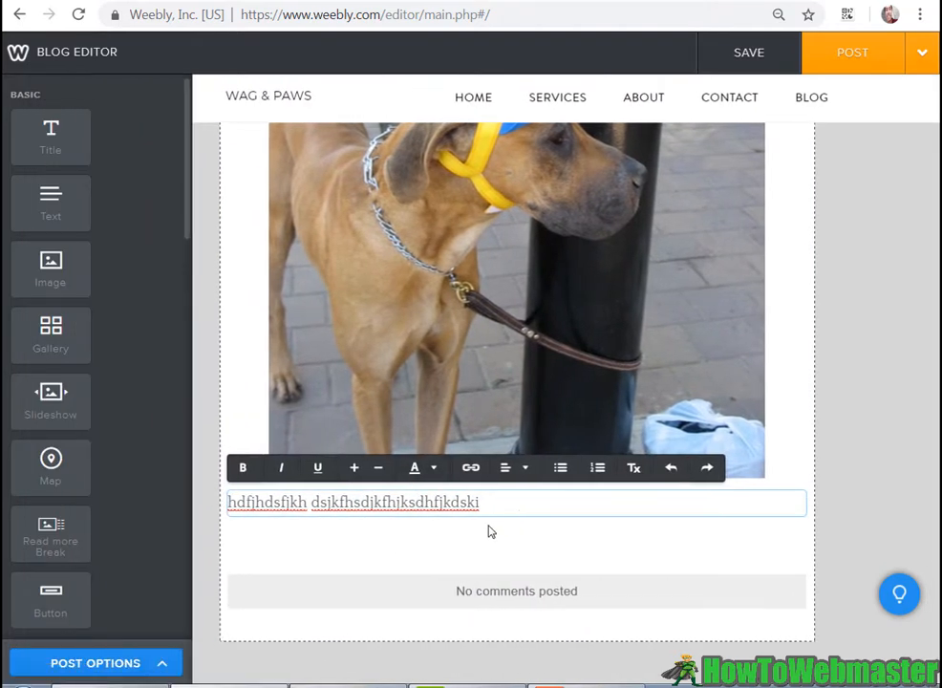
{"action": "scroll", "coordinate": [704, 525], "scroll_direction": "up", "scroll_amount": 8}
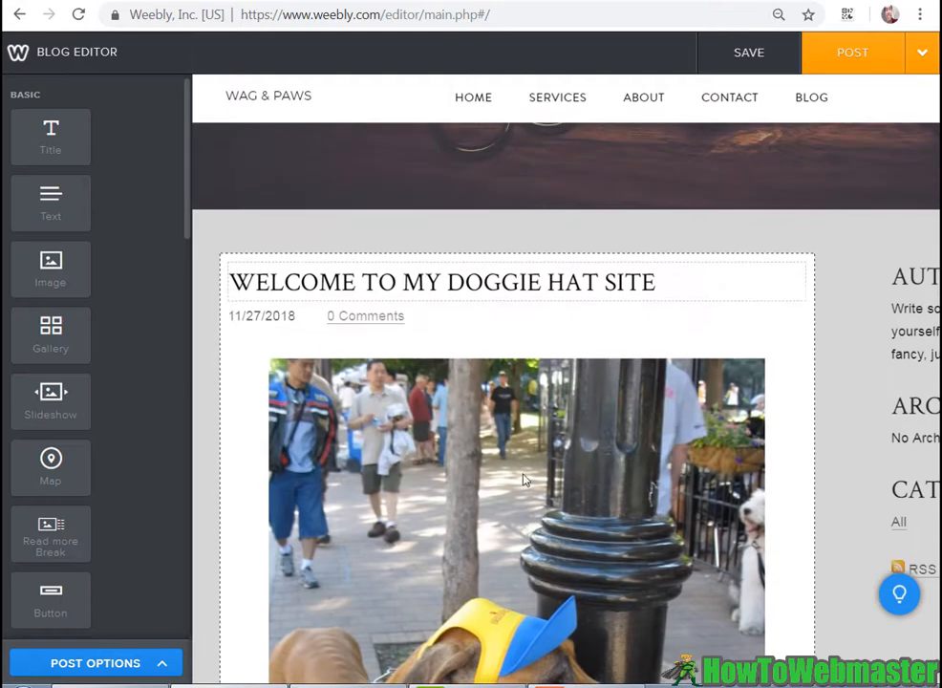
- Post the finished entry to the blog page, dismiss the notice, and review the entry on the page
{"action": "left_click", "coordinate": [845, 58]}
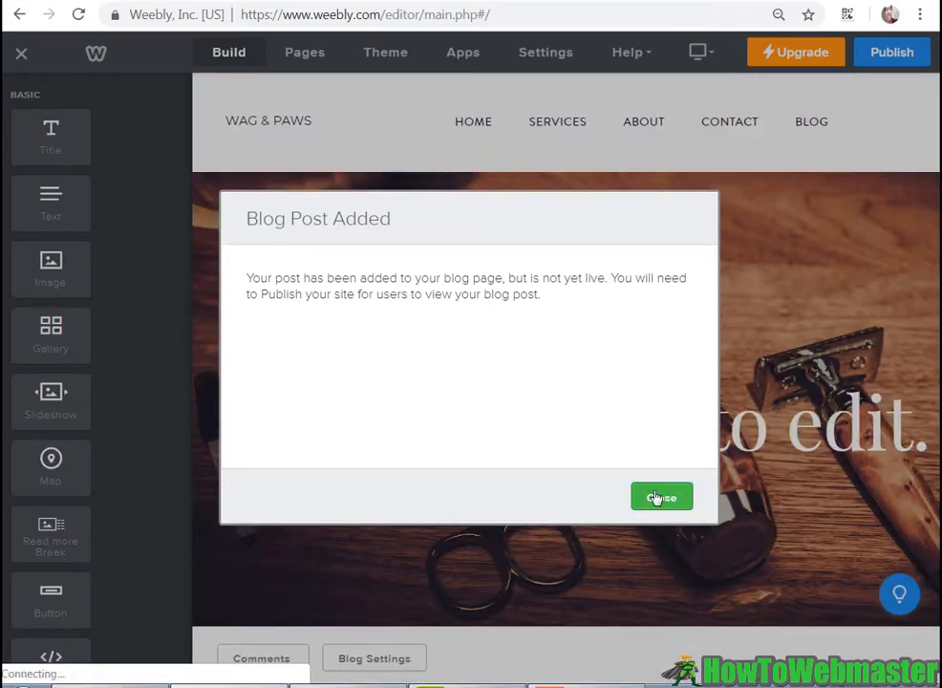
{"action": "left_click", "coordinate": [659, 496]}
{"action": "scroll", "coordinate": [602, 354], "scroll_direction": "down", "scroll_amount": 10}
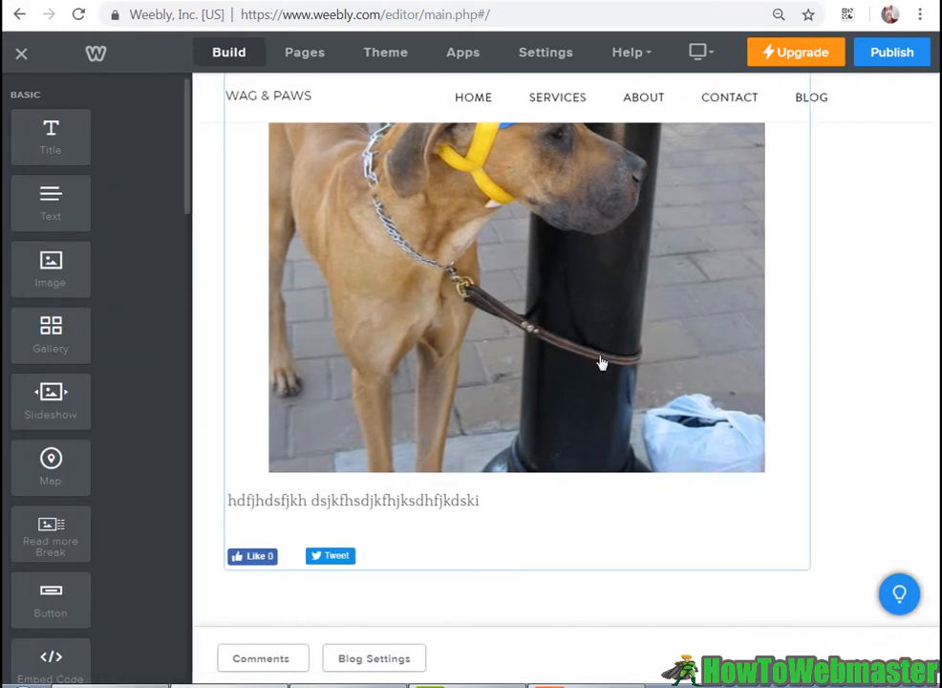
{"action": "scroll", "coordinate": [583, 287], "scroll_direction": "up", "scroll_amount": 4}
{"action": "scroll", "coordinate": [577, 235], "scroll_direction": "up", "scroll_amount": 4}
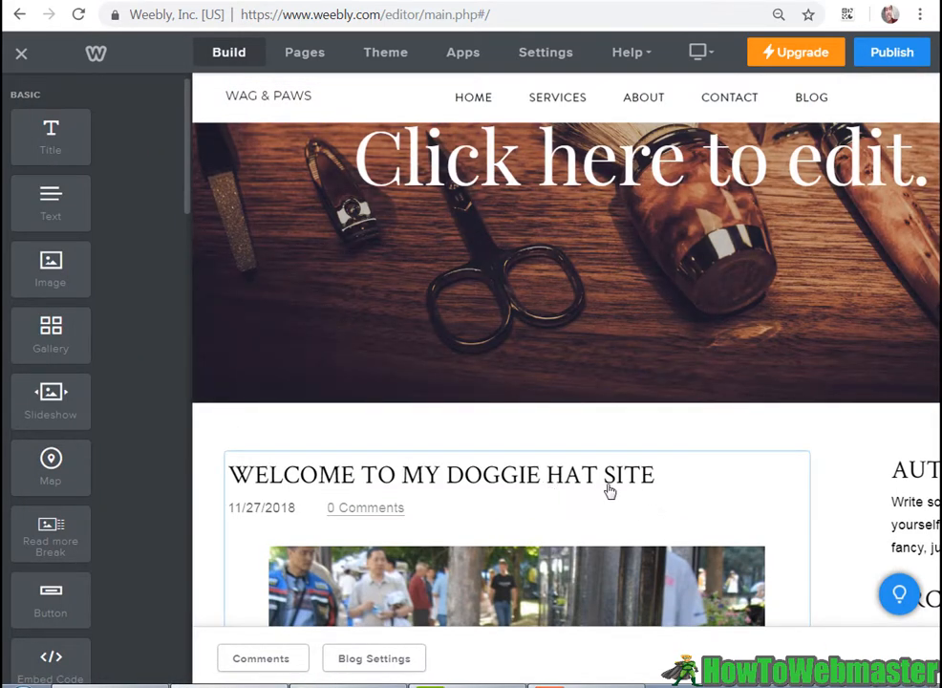
{"action": "scroll", "coordinate": [610, 490], "scroll_direction": "up", "scroll_amount": 3}
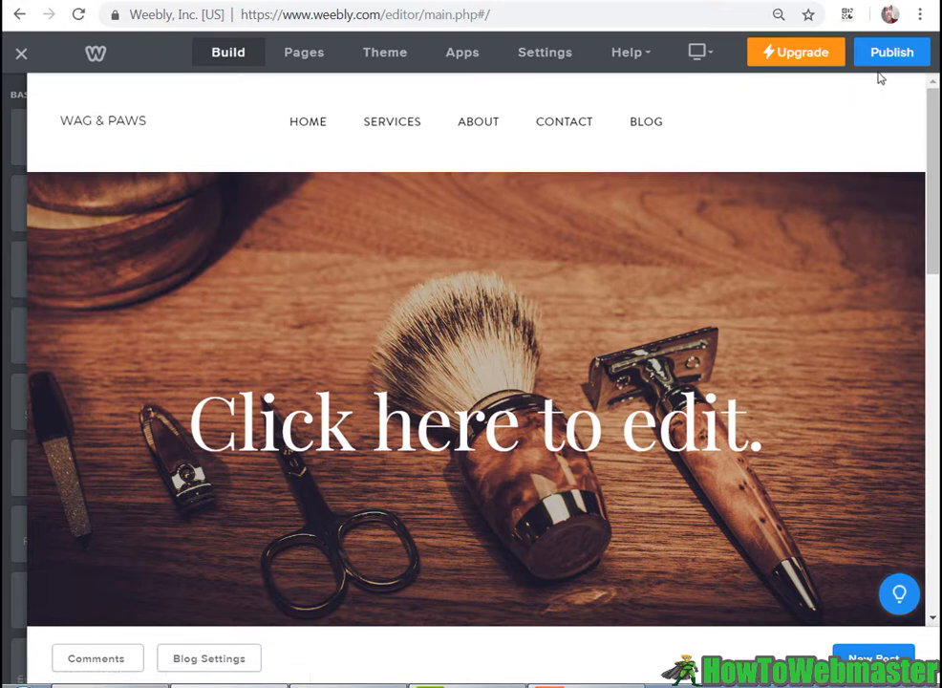
{"action": "left_click", "coordinate": [883, 54]}
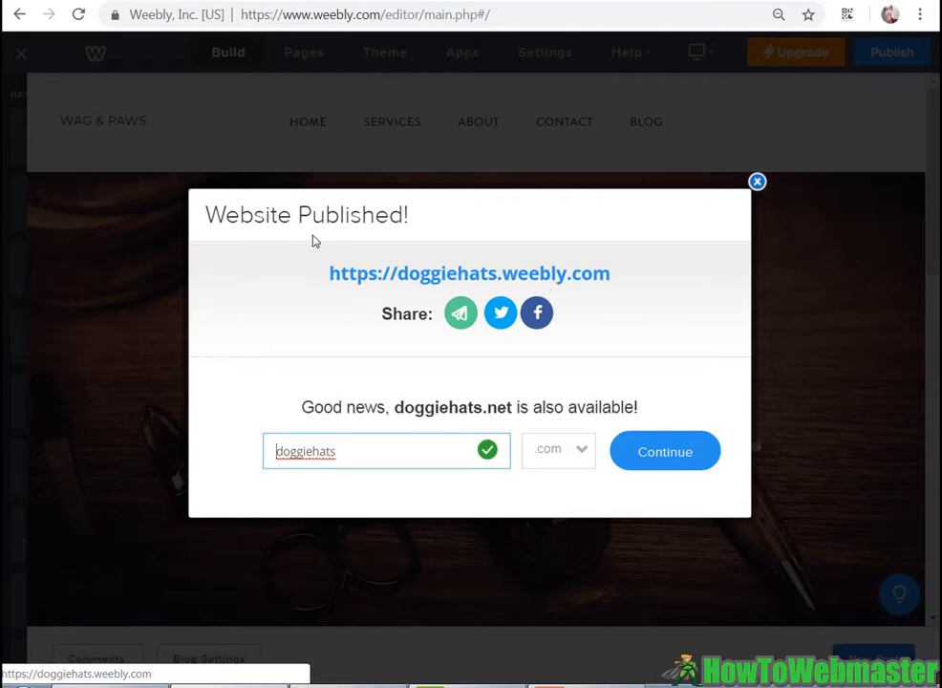
{"action": "right_click", "coordinate": [557, 280]}
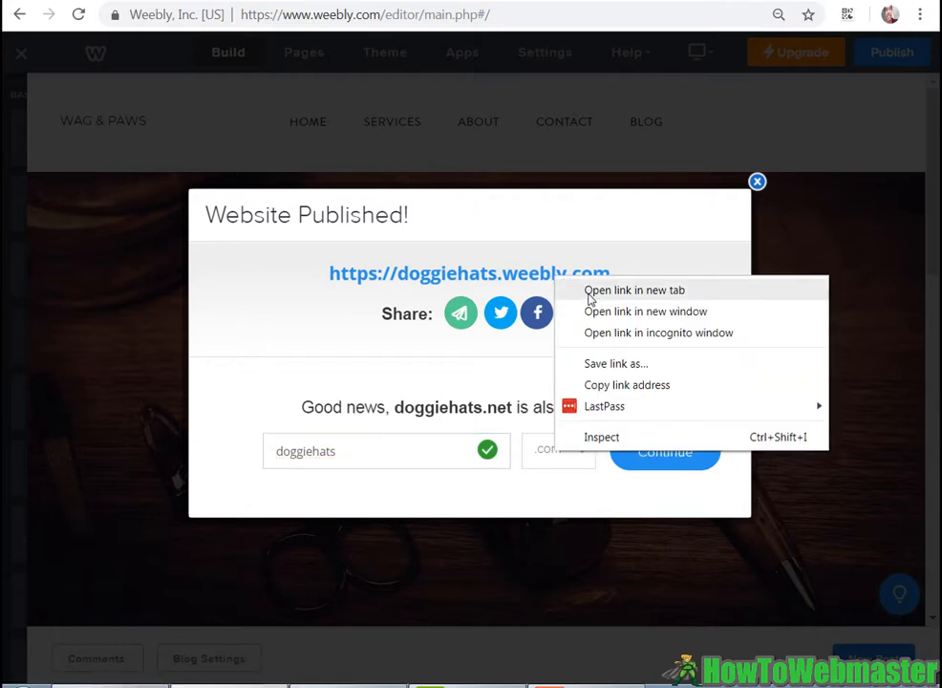
{"action": "left_click", "coordinate": [590, 295]}
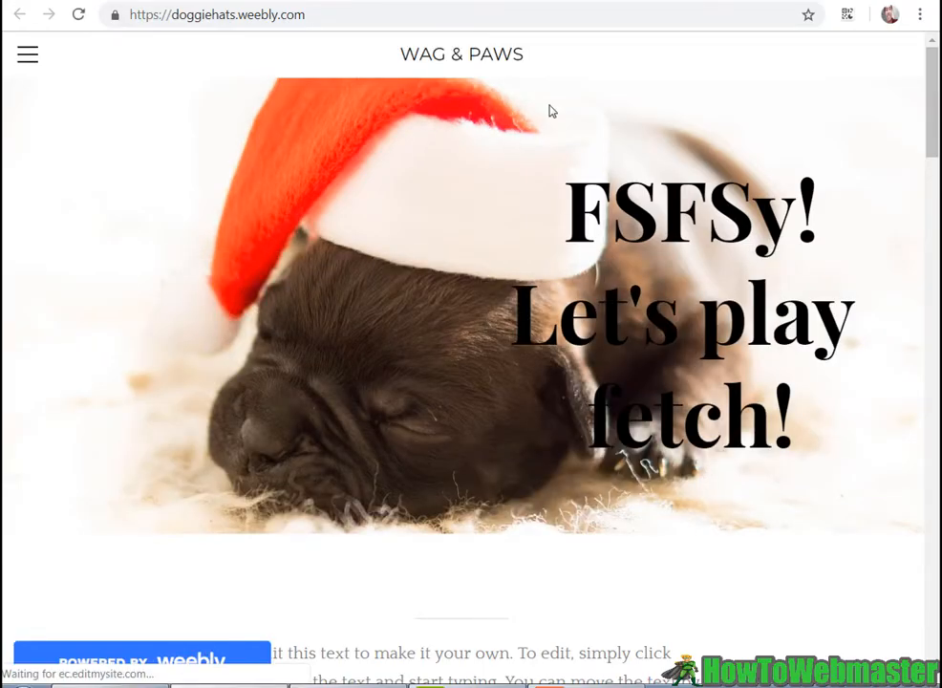
- Go to the live site's Blog page and examine the published post from header to end
{"action": "mouse_move", "coordinate": [938, 90]}
{"action": "left_mouse_down"}
{"action": "mouse_move", "coordinate": [937, 612]}
{"action": "mouse_move", "coordinate": [937, 114]}
{"action": "left_mouse_up"}
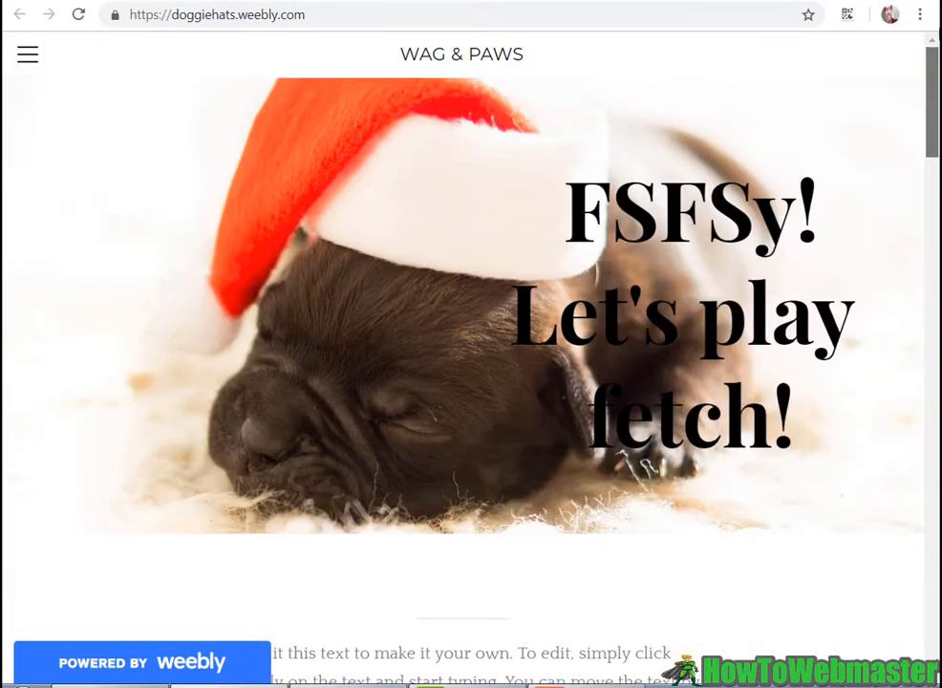
{"action": "left_click", "coordinate": [27, 56]}
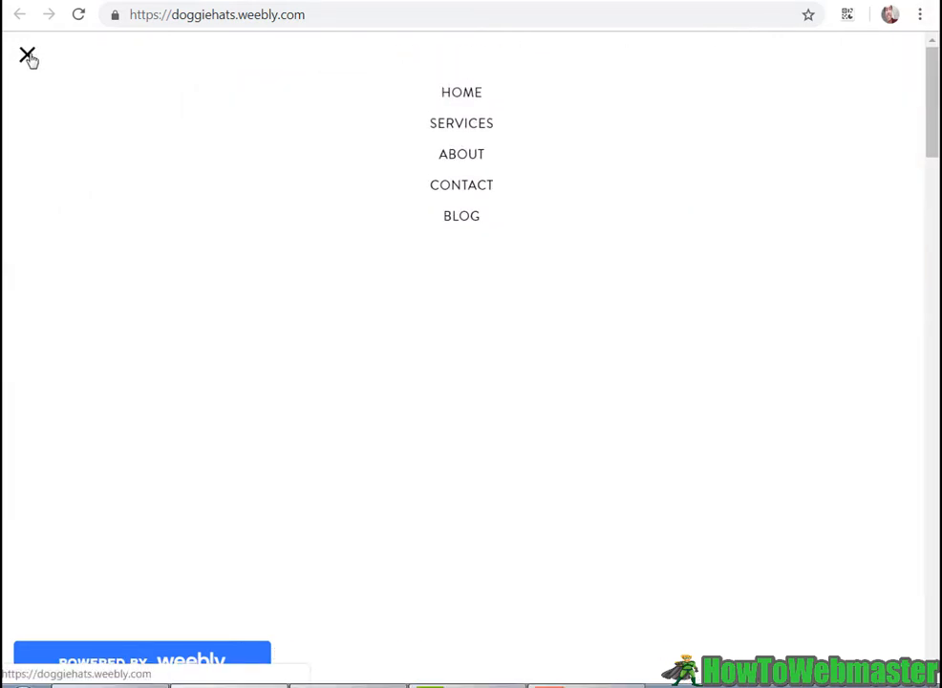
{"action": "left_click", "coordinate": [468, 219]}
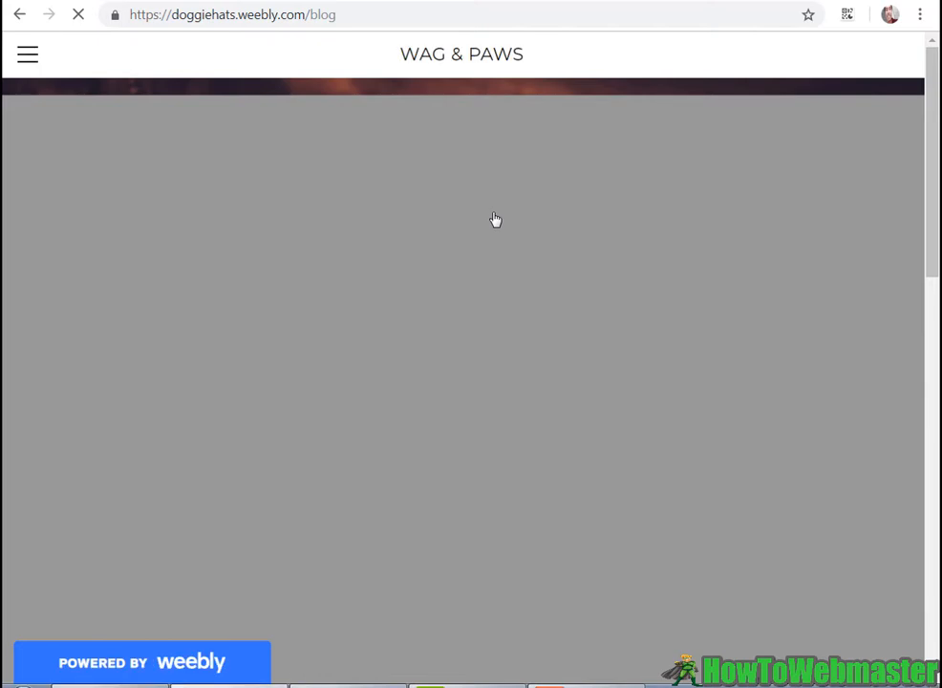
{"action": "scroll", "coordinate": [939, 463], "scroll_direction": "down", "scroll_amount": 10}
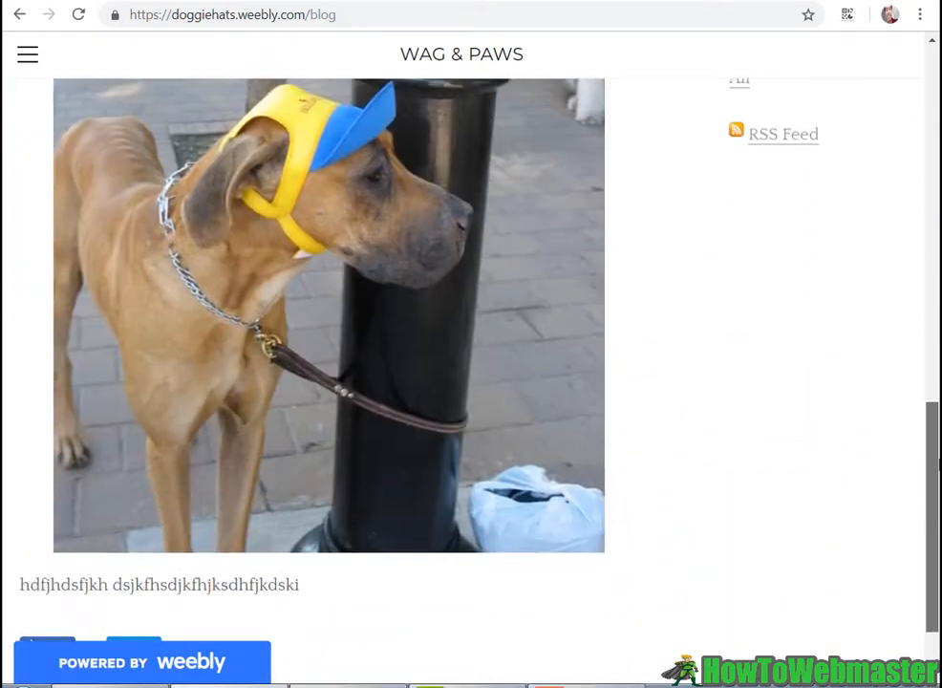
{"action": "left_click_drag", "start_coordinate": [939, 465], "coordinate": [927, 61]}
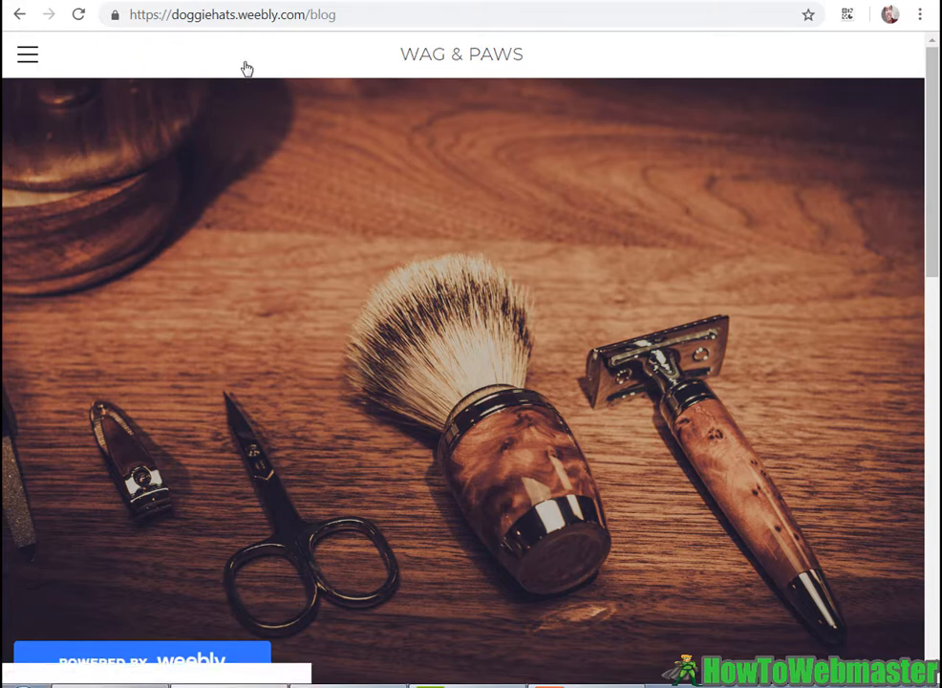
{"action": "scroll", "coordinate": [645, 351], "scroll_direction": "down", "scroll_amount": 10}
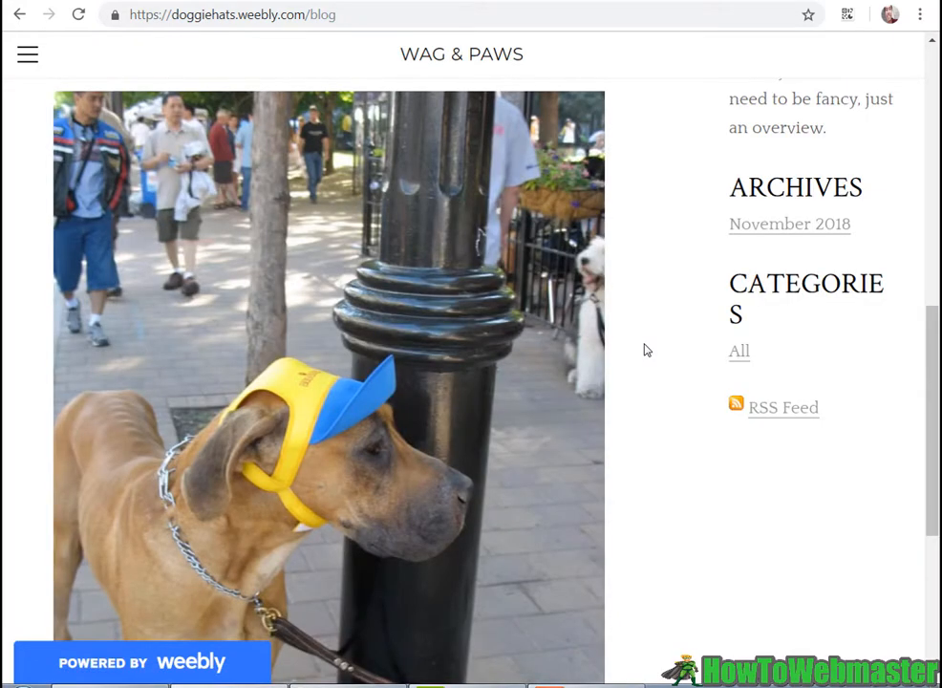